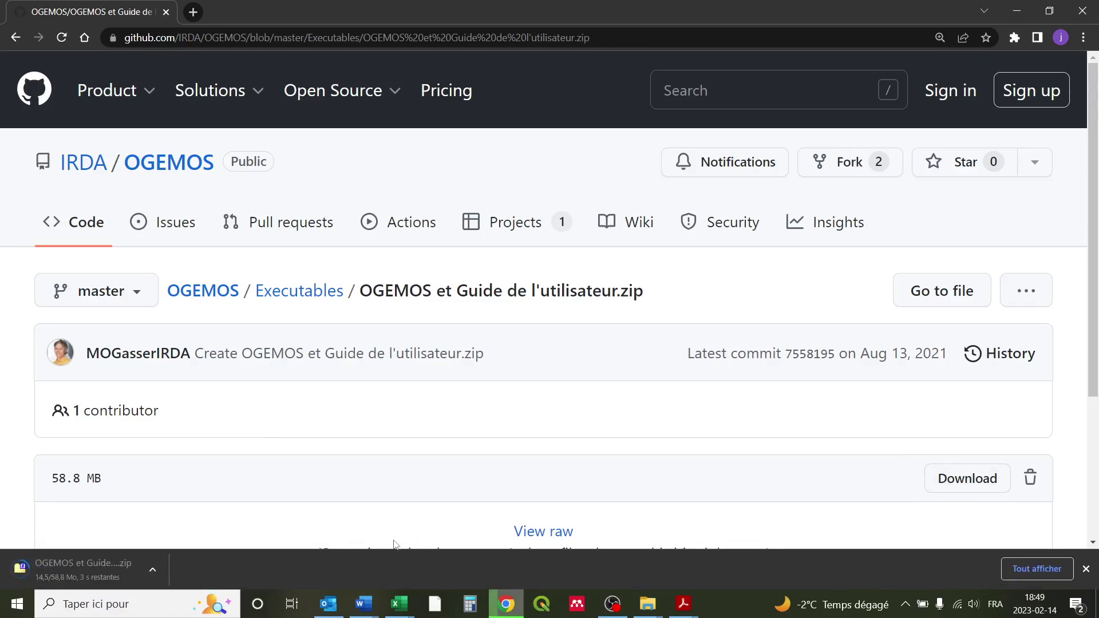
Step: Open the downloaded OGEMOS zip archive and extract its contents
{"action": "left_click", "coordinate": [93, 571]}
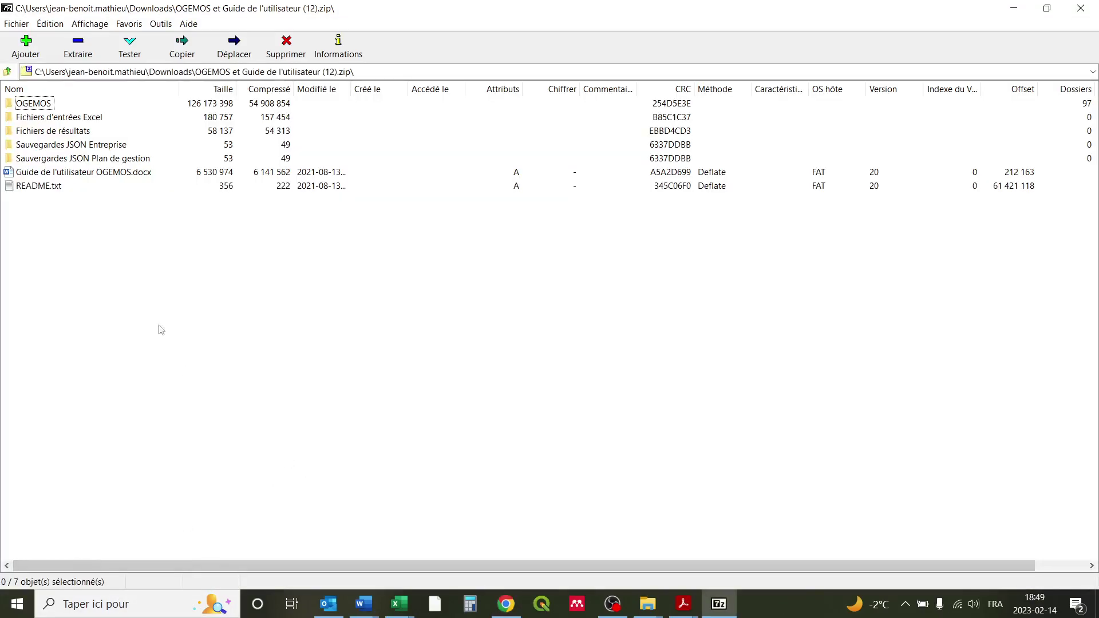
{"action": "left_click", "coordinate": [77, 54]}
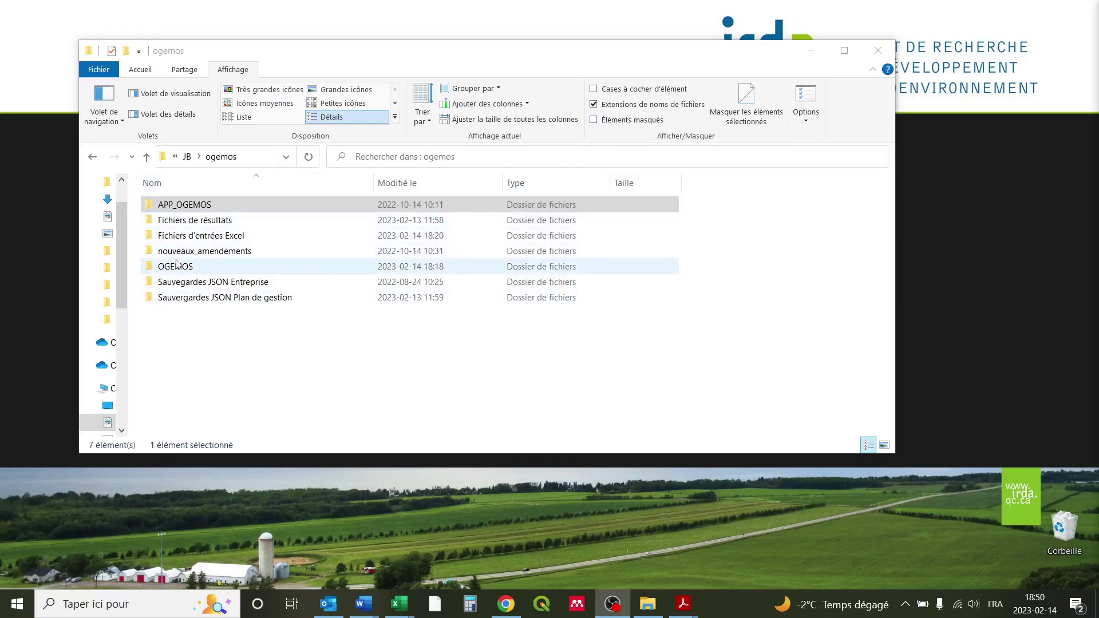
Step: Launch APP_OGEMOS.exe from the APP_OGEMOS folder
{"action": "double_click", "coordinate": [179, 206]}
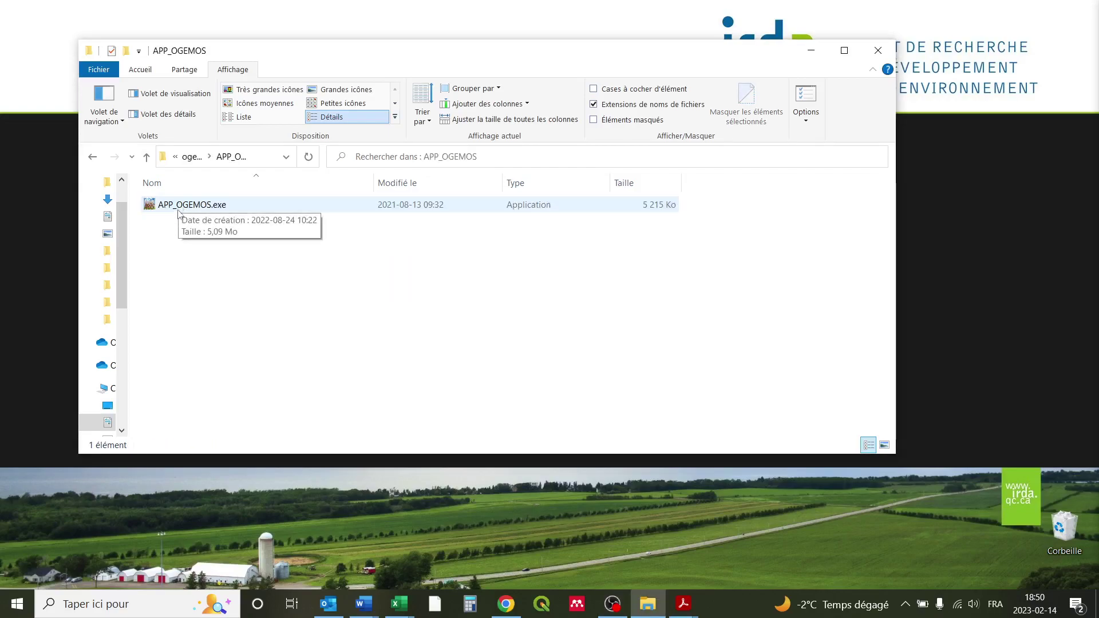
{"action": "right_click", "coordinate": [179, 207]}
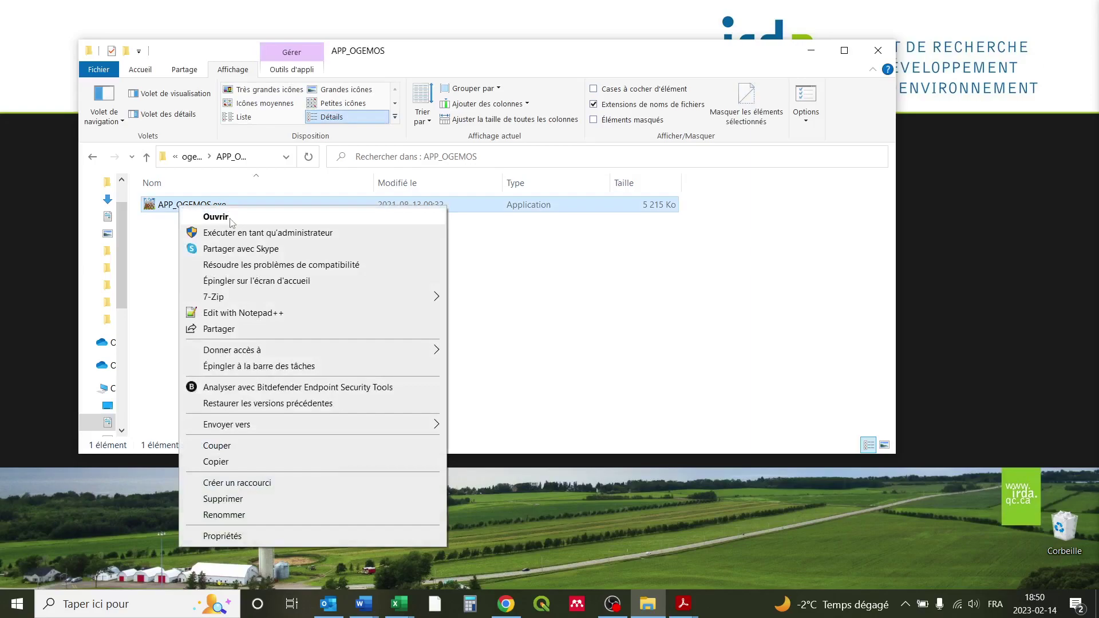
{"action": "left_click", "coordinate": [229, 219]}
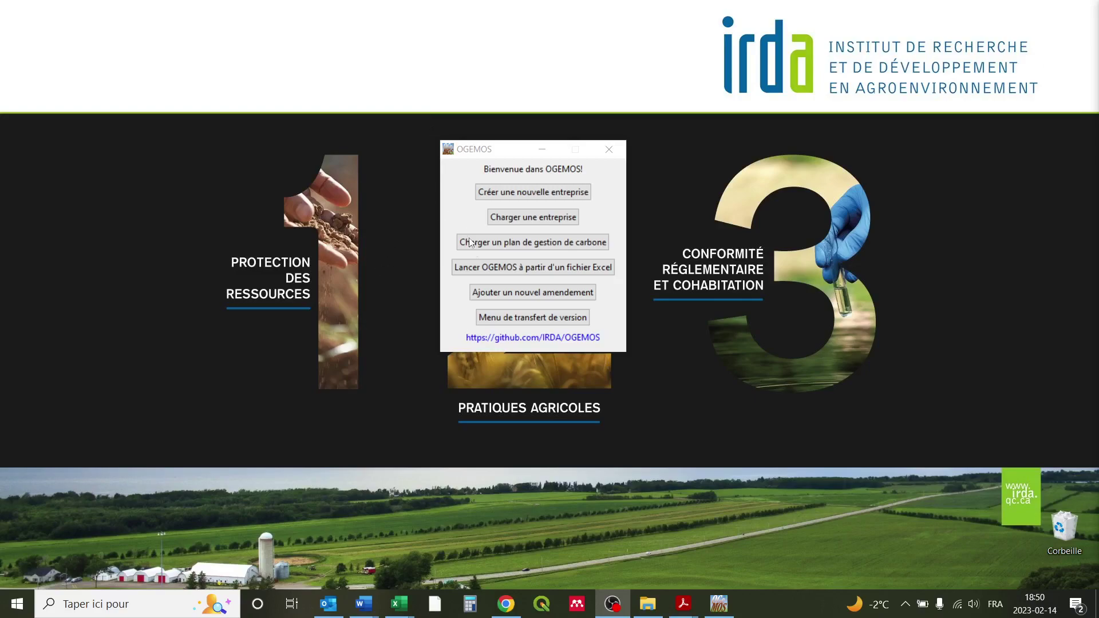
Step: Create a new enterprise named "irda ferme" with 1 field
{"action": "left_click", "coordinate": [528, 193]}
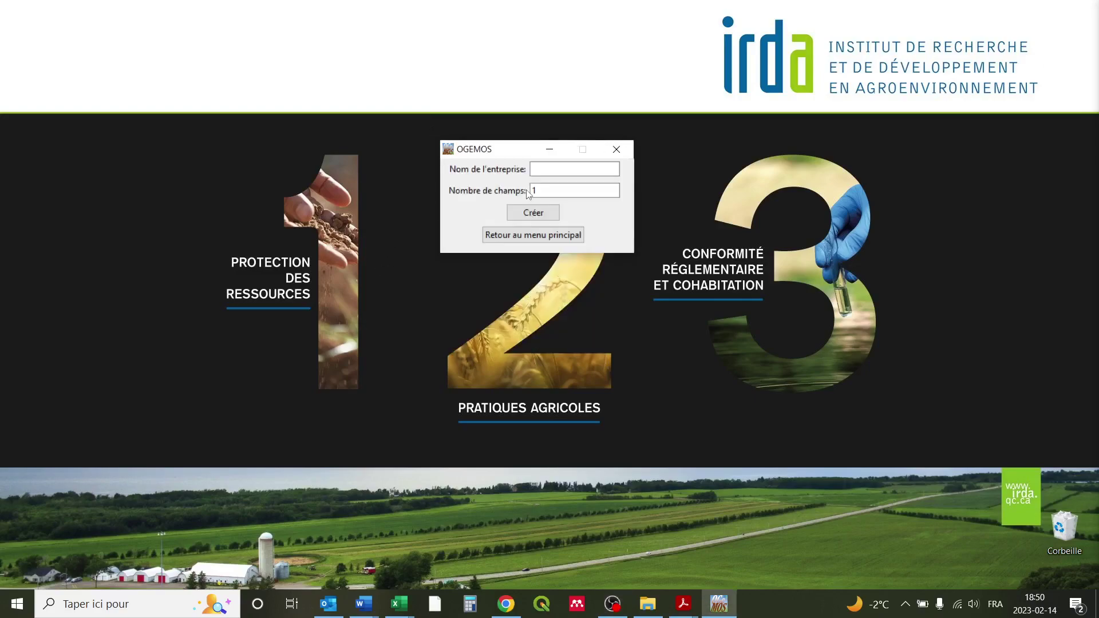
{"action": "left_click", "coordinate": [562, 169]}
{"action": "type", "text": "irda ferme"}
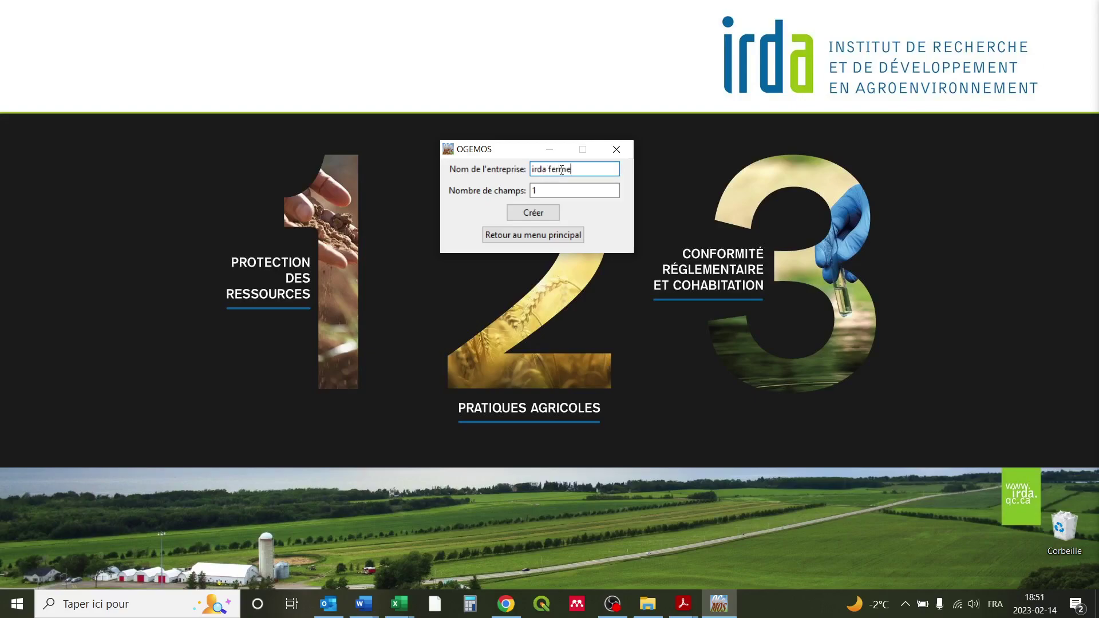
{"action": "left_click", "coordinate": [542, 192]}
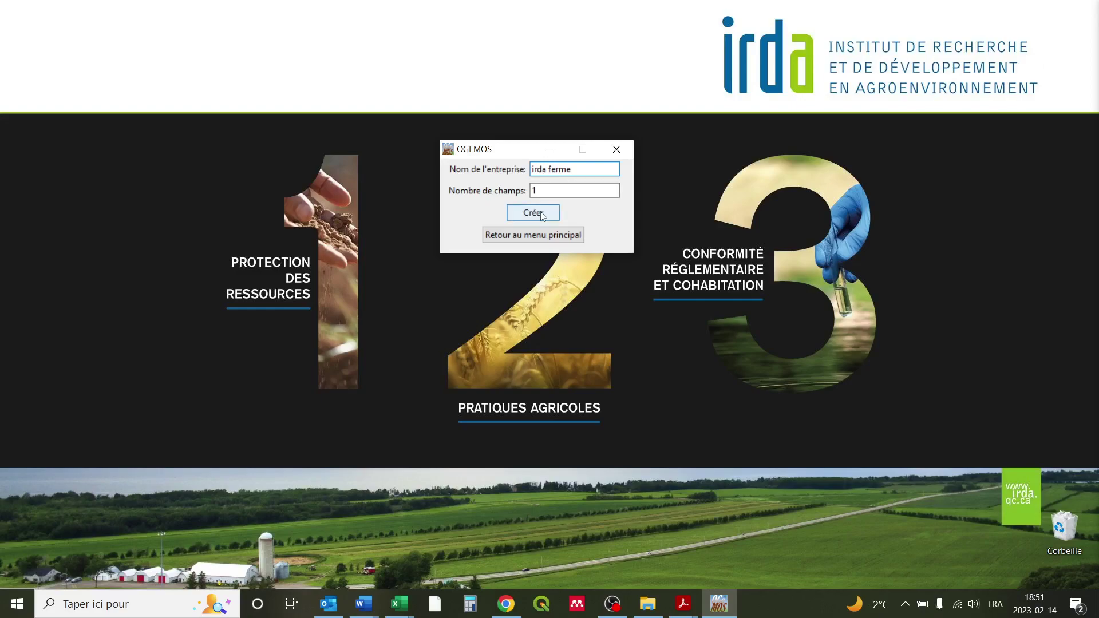
{"action": "left_click", "coordinate": [541, 214]}
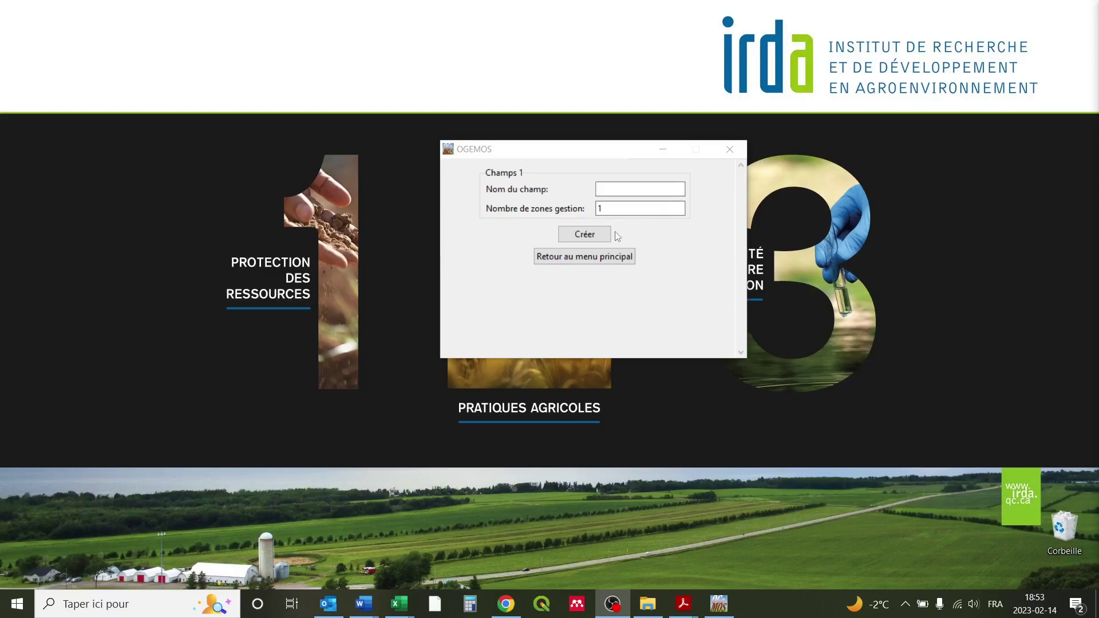
Step: Name the field "champ nord" and create it with 1 management zone
{"action": "left_click", "coordinate": [617, 188]}
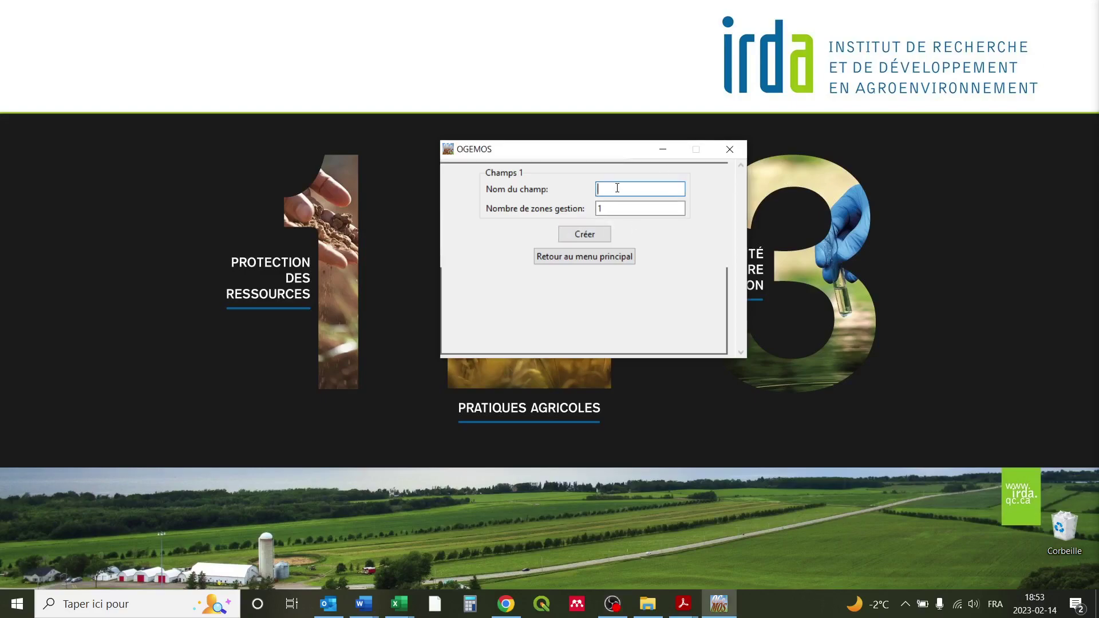
{"action": "type", "text": "champ nord"}
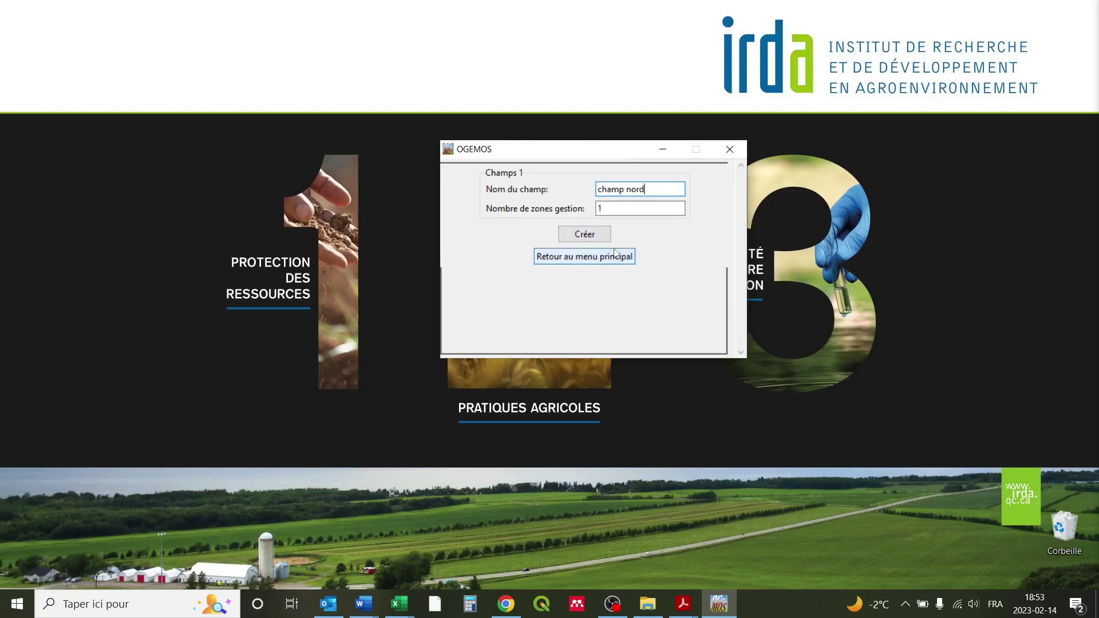
{"action": "left_click", "coordinate": [585, 234]}
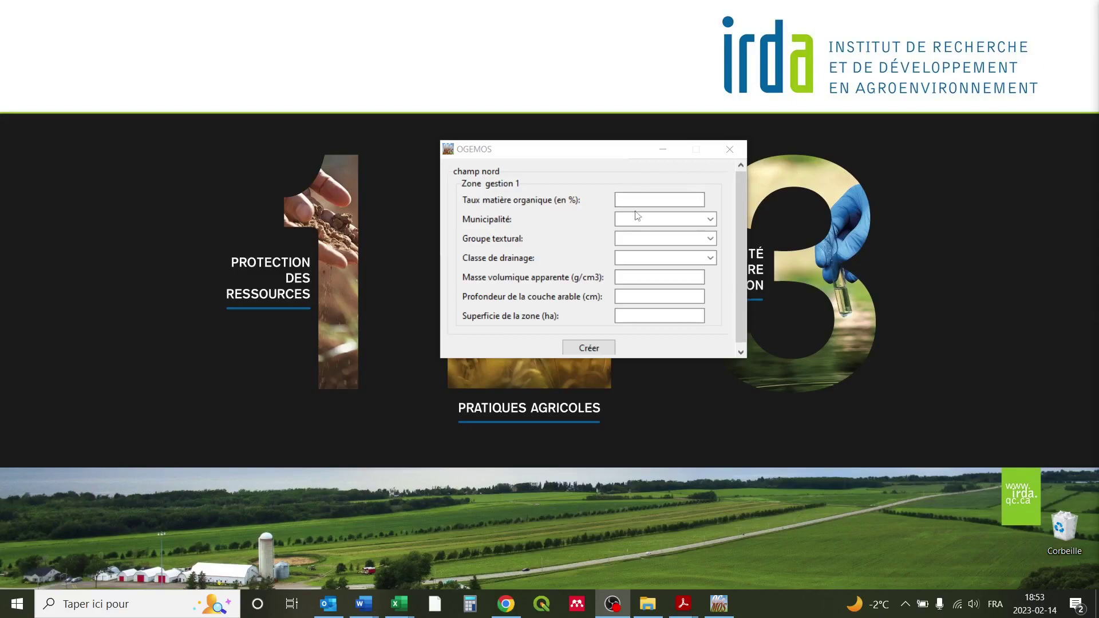
Step: Set the zone's organic matter to 4 %, municipality to Acton Vale, textural group to Groupe 1 (texture fine) and drainage to Modérément bien drainé
{"action": "left_click", "coordinate": [656, 195]}
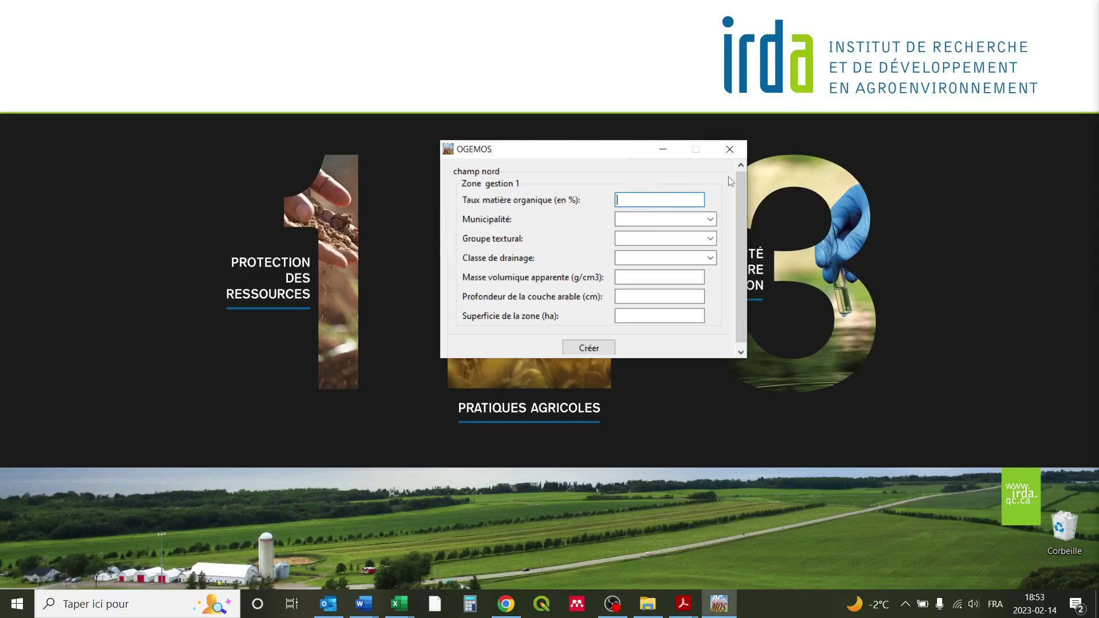
{"action": "type", "text": "4"}
{"action": "left_click", "coordinate": [712, 220]}
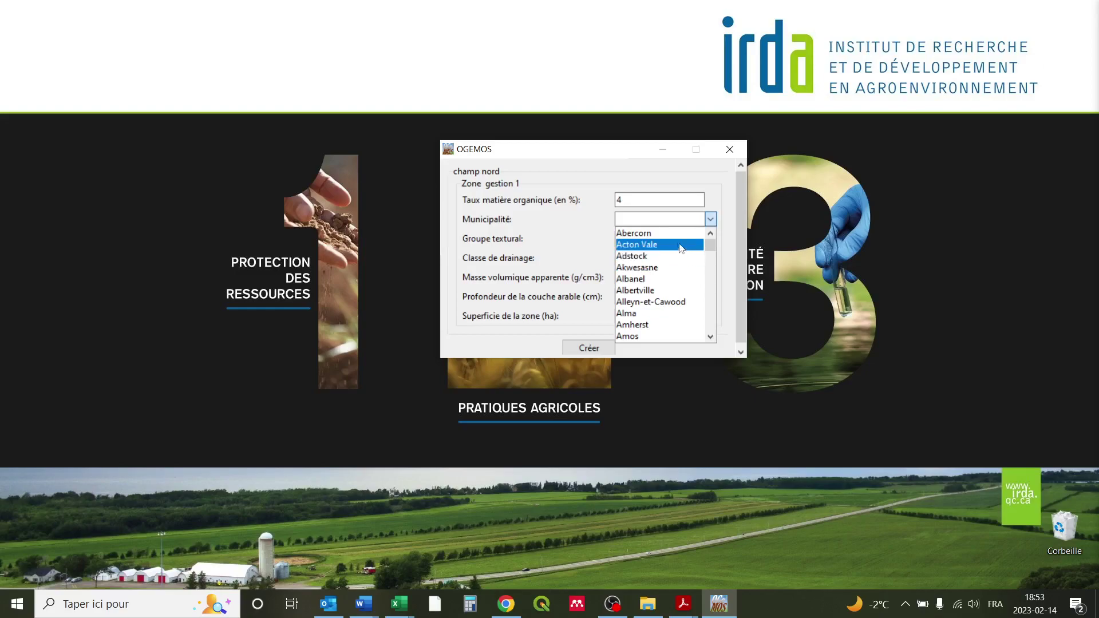
{"action": "left_click", "coordinate": [681, 244]}
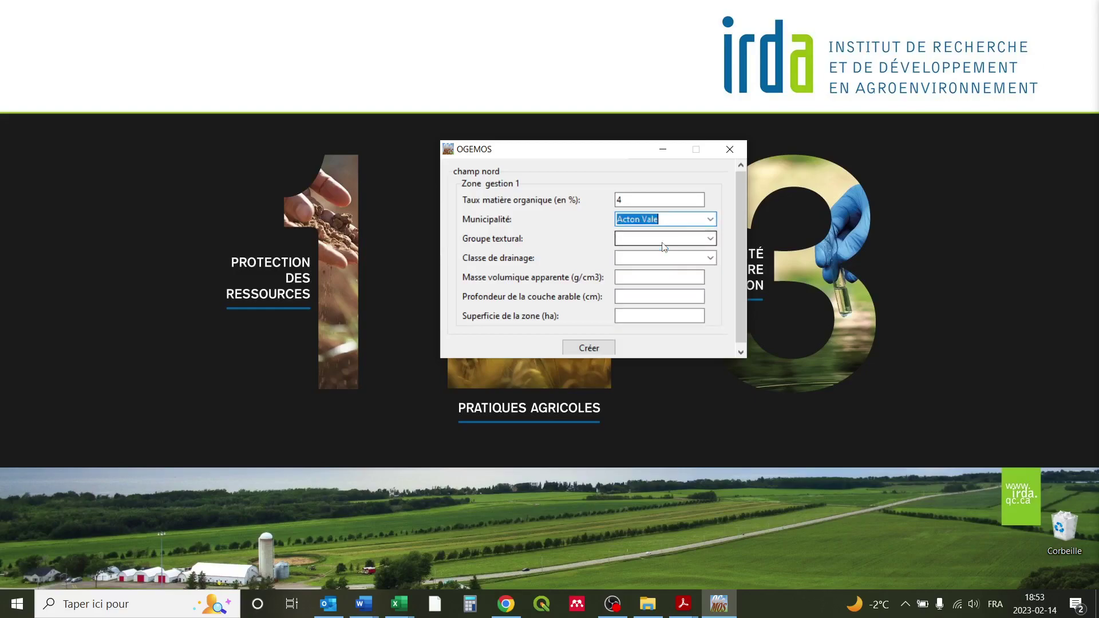
{"action": "left_click", "coordinate": [710, 239]}
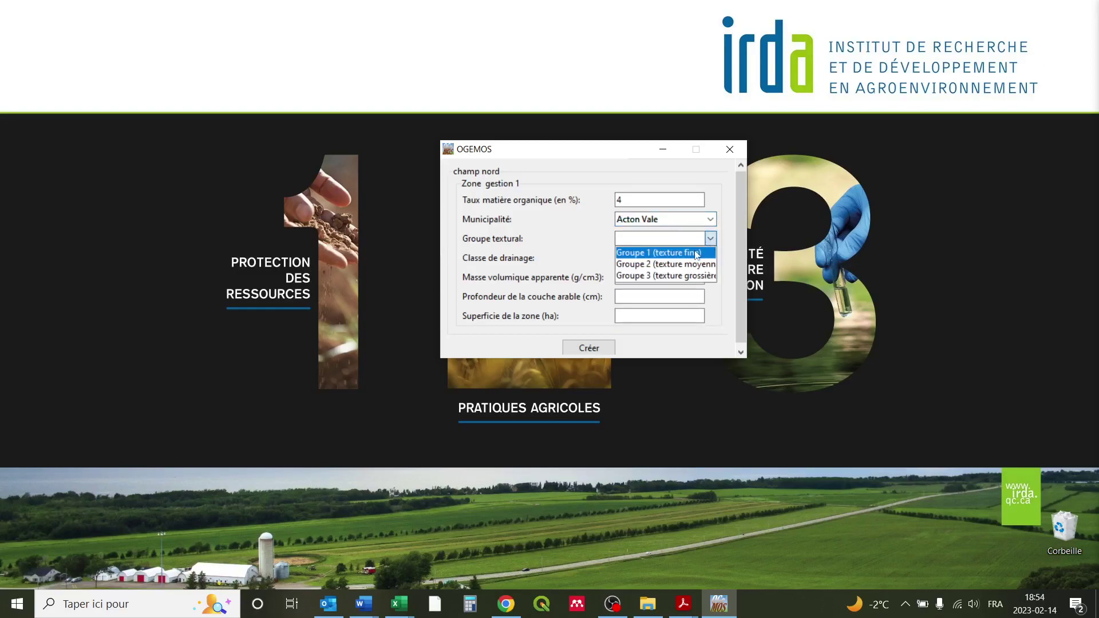
{"action": "left_click", "coordinate": [696, 254]}
{"action": "left_click", "coordinate": [710, 259]}
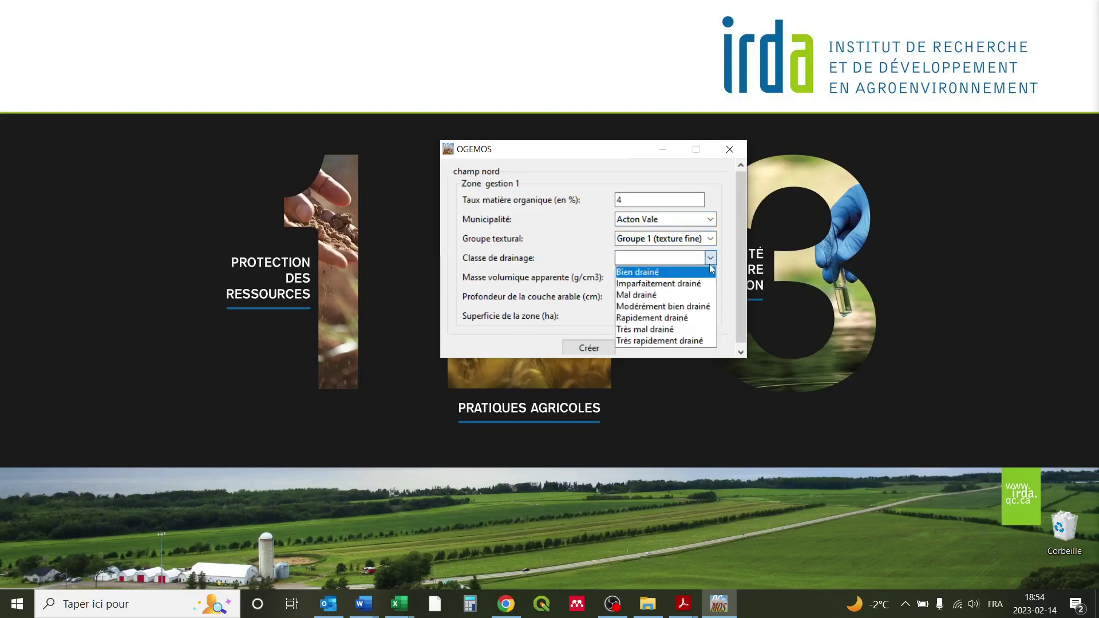
{"action": "left_click", "coordinate": [649, 306]}
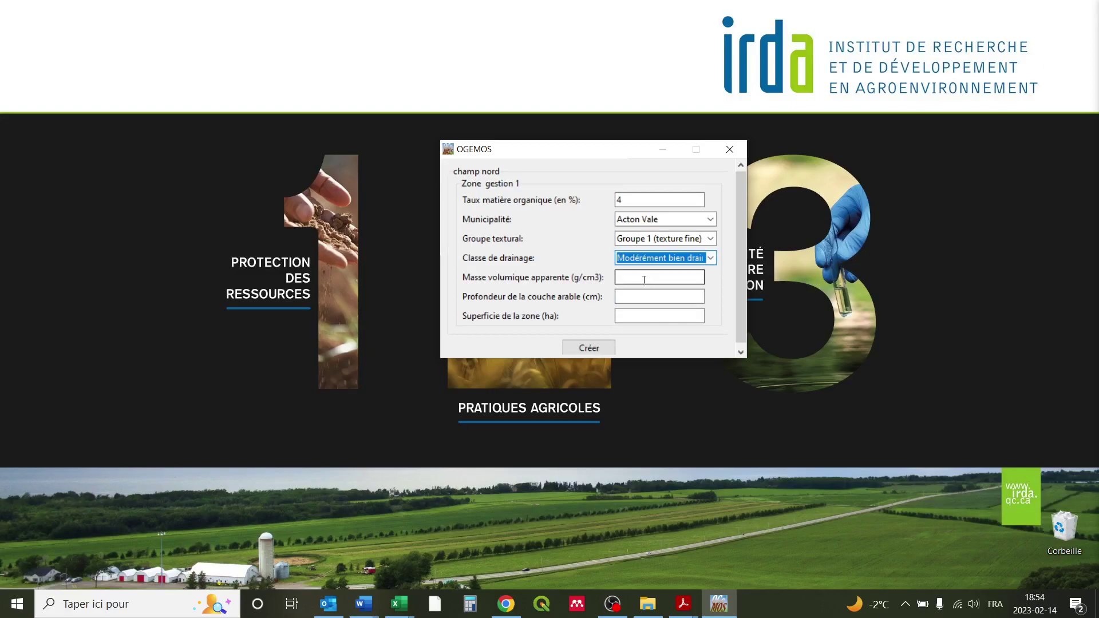
Step: Set the zone's bulk density to 1.32 g/cm3 and topsoil depth to 17 cm, fill in its area, and create the zone
{"action": "left_click", "coordinate": [643, 279]}
{"action": "type", "text": "1.32"}
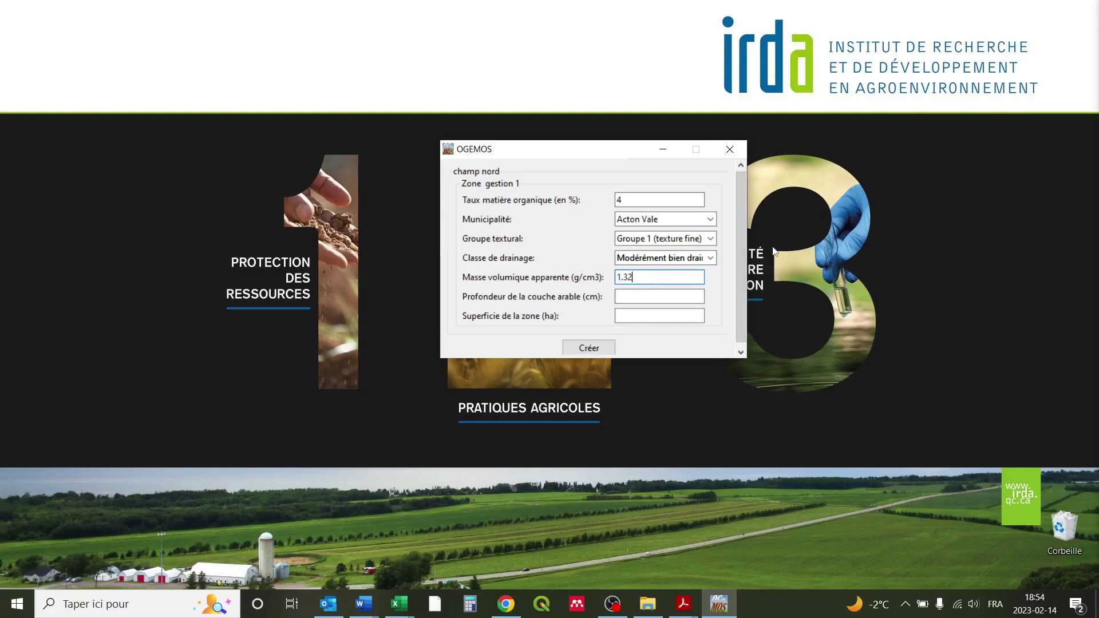
{"action": "left_click", "coordinate": [650, 298]}
{"action": "type", "text": "17"}
{"action": "left_click", "coordinate": [647, 314]}
{"action": "left_click", "coordinate": [589, 348]}
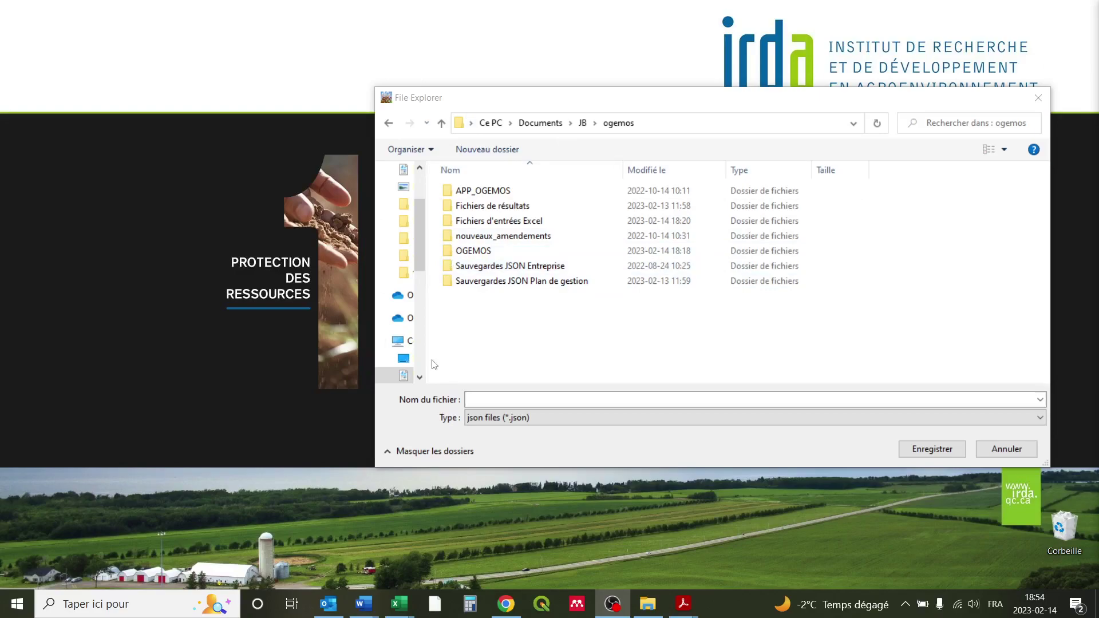
Step: Save the enterprise as the JSON file "fermer_irda" in the Sauvegardes JSON Entreprise folder
{"action": "double_click", "coordinate": [506, 267]}
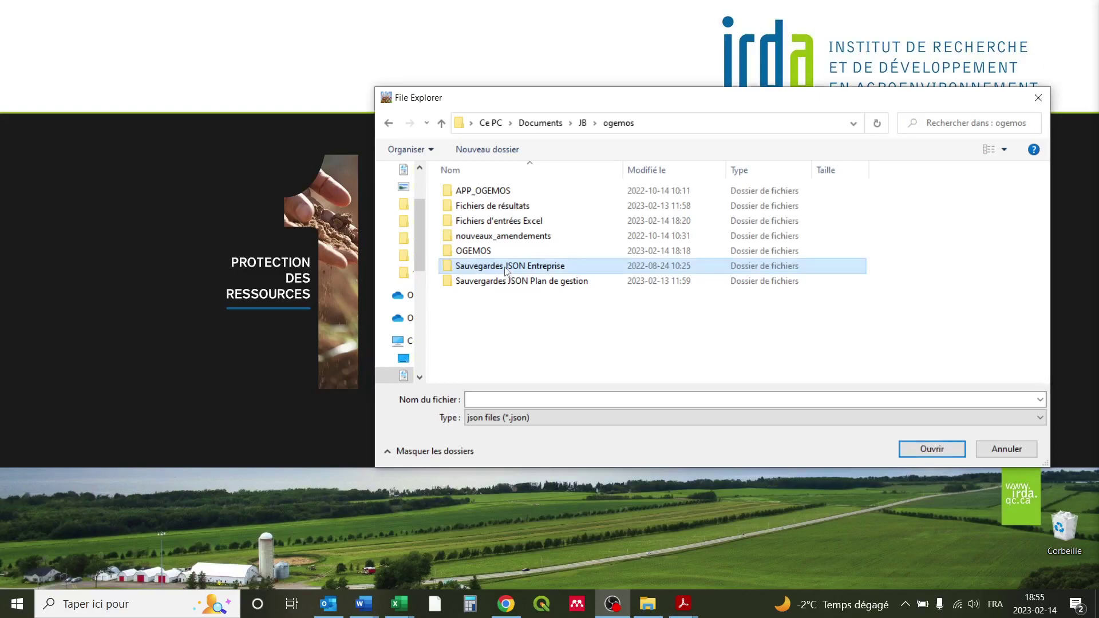
{"action": "left_click", "coordinate": [467, 399]}
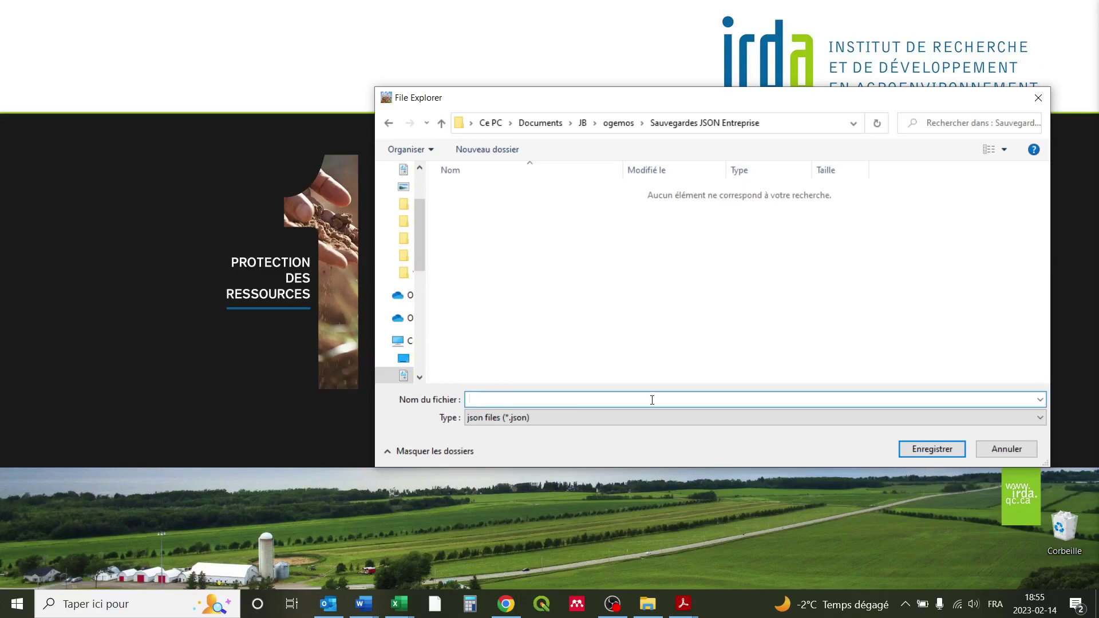
{"action": "type", "text": "fermer_irda"}
{"action": "left_click", "coordinate": [932, 449]}
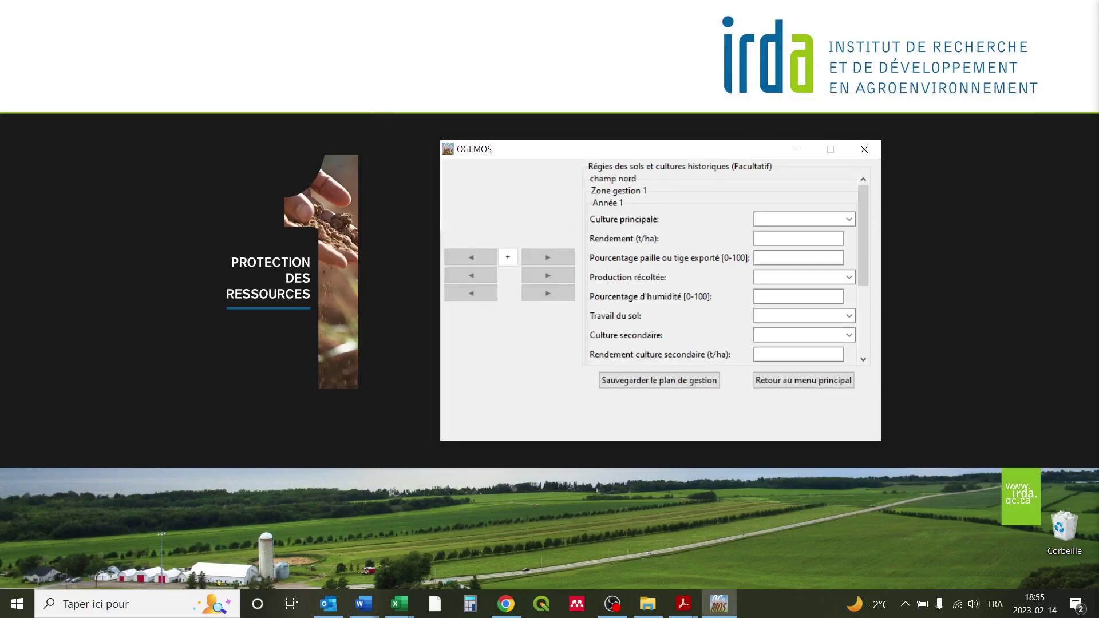
Step: Create a simulation named "simulation1" with initial projection year 2023 and a projection duration of 30 years
{"action": "key", "text": "alt+Tab"}
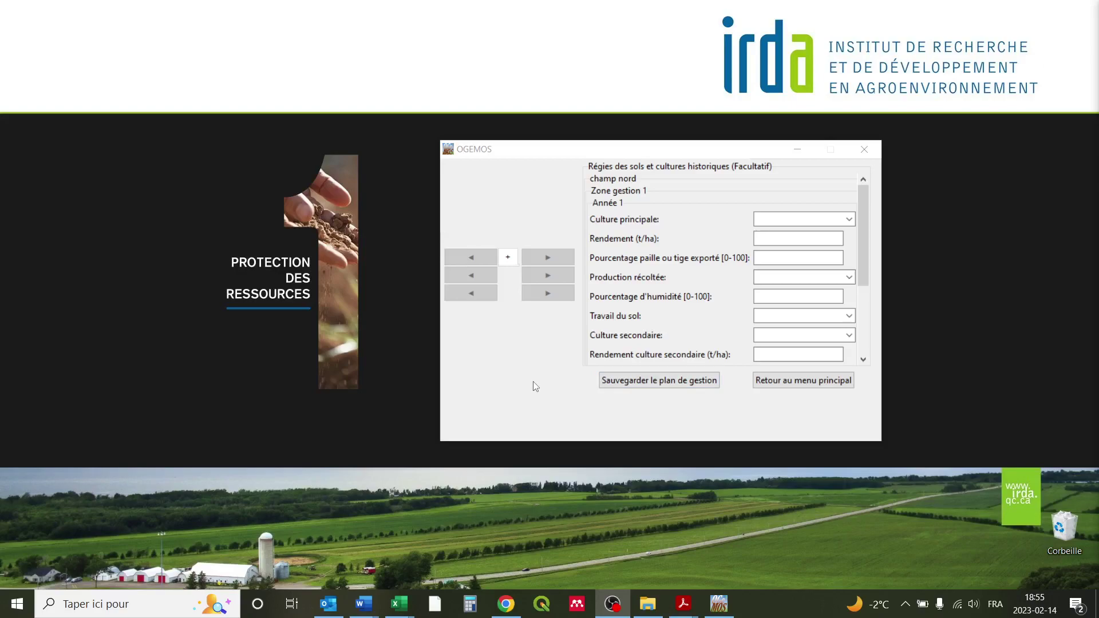
{"action": "left_click", "coordinate": [508, 259]}
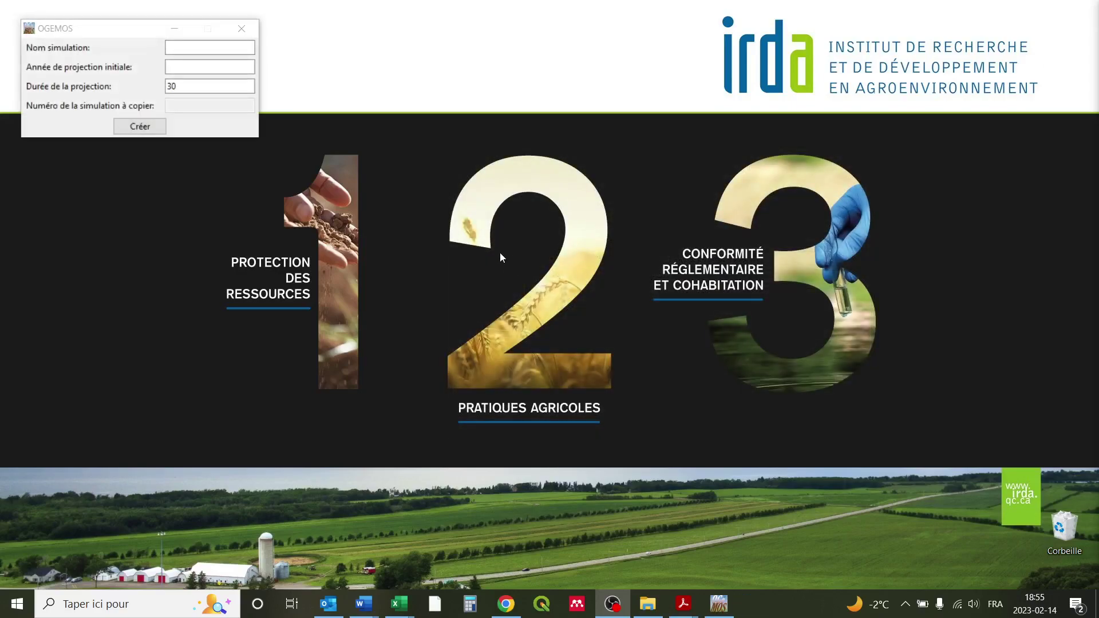
{"action": "left_click_drag", "start_coordinate": [121, 30], "coordinate": [555, 206]}
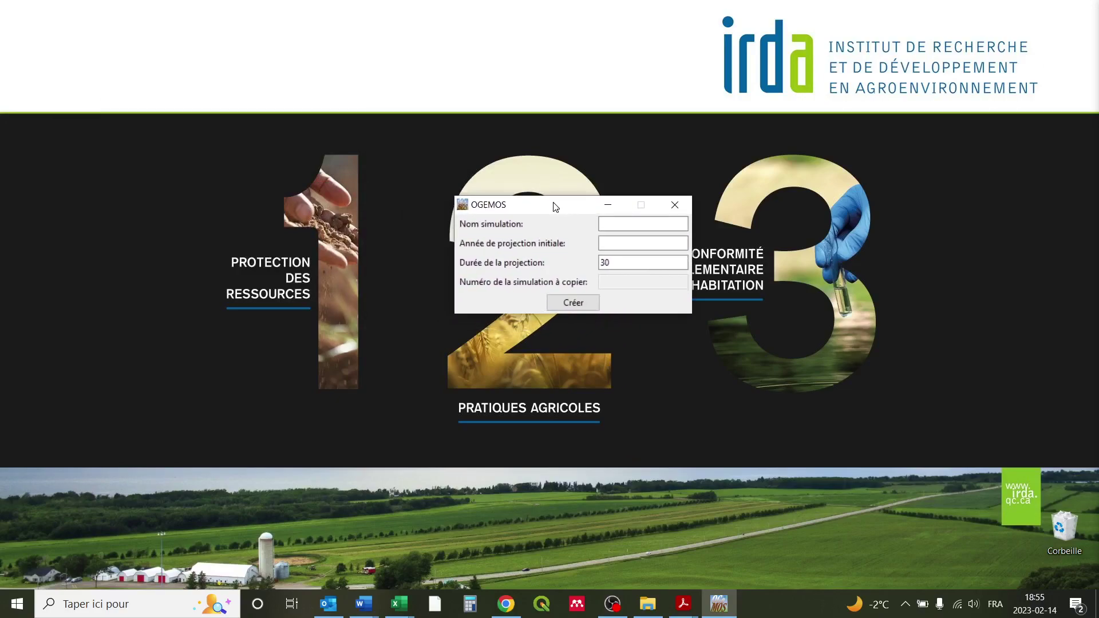
{"action": "left_click_drag", "start_coordinate": [555, 206], "coordinate": [554, 206]}
{"action": "left_click", "coordinate": [610, 224]}
{"action": "left_click", "coordinate": [621, 224]}
{"action": "type", "text": "si"}
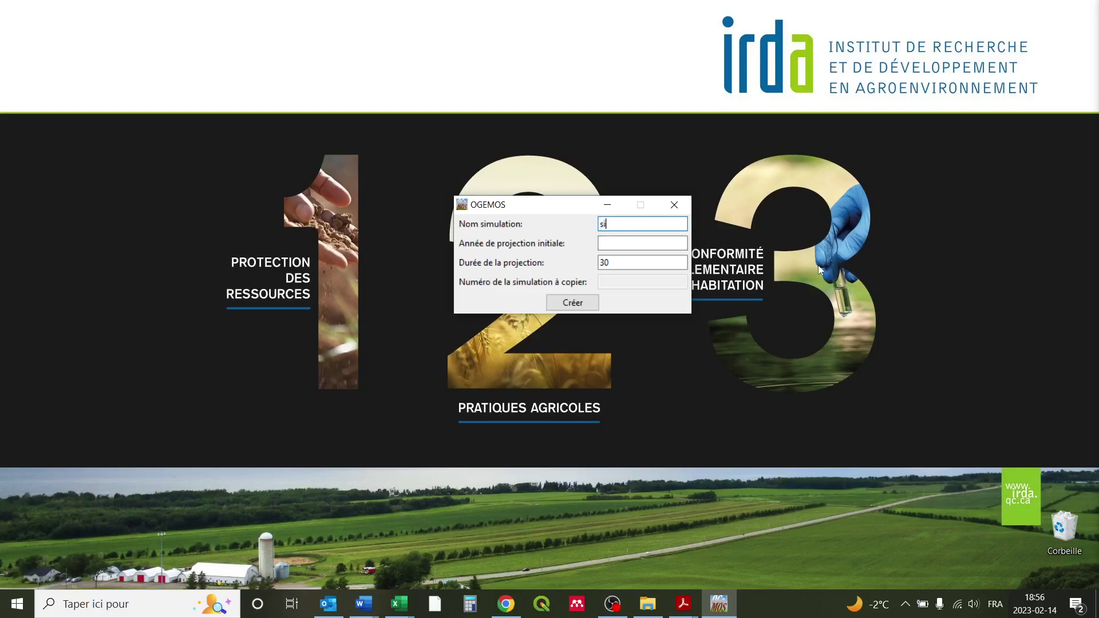
{"action": "type", "text": "mulation1"}
{"action": "left_click", "coordinate": [634, 240]}
{"action": "type", "text": "2023"}
{"action": "left_click", "coordinate": [573, 303]}
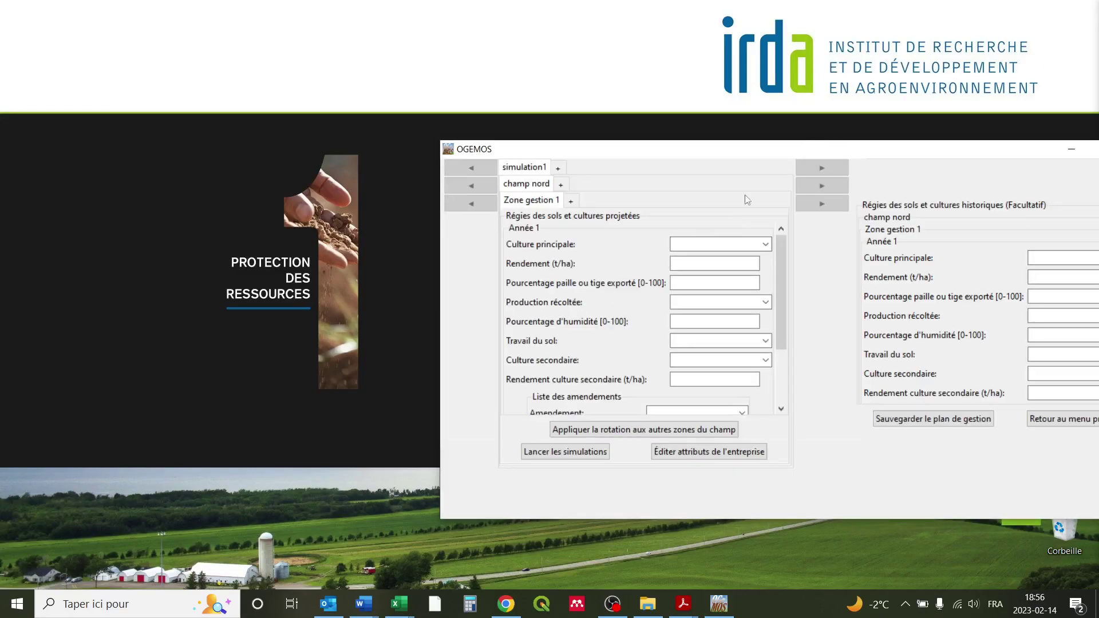
Step: Set the projected main crop of Année 1 to Blé for Zone gestion 1 of champ nord
{"action": "left_click_drag", "start_coordinate": [752, 152], "coordinate": [488, 128]}
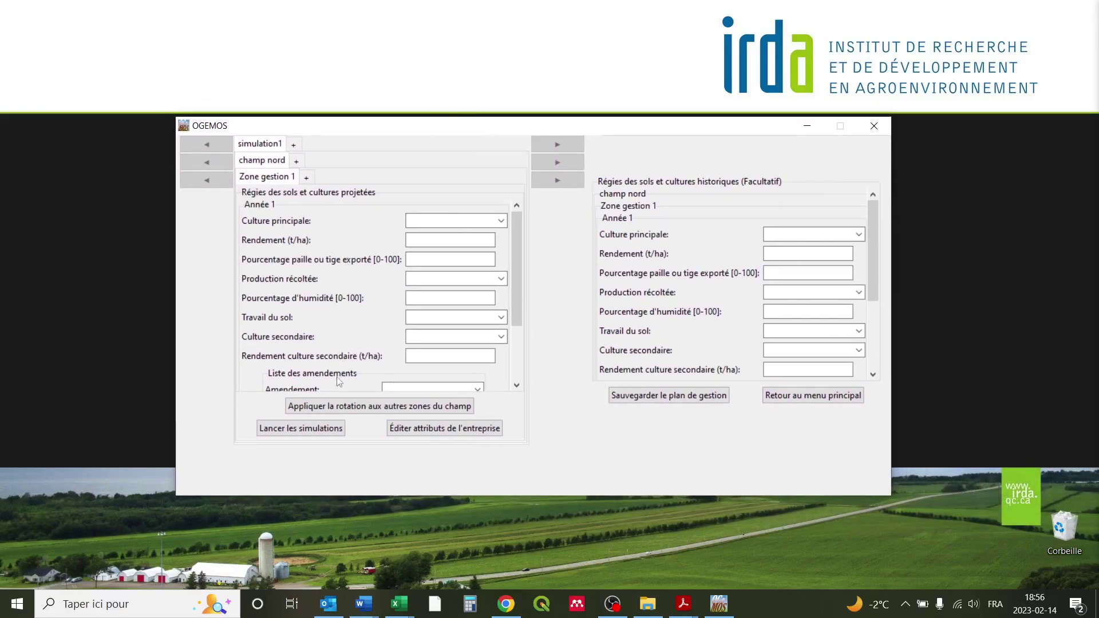
{"action": "key", "text": "alt+Tab"}
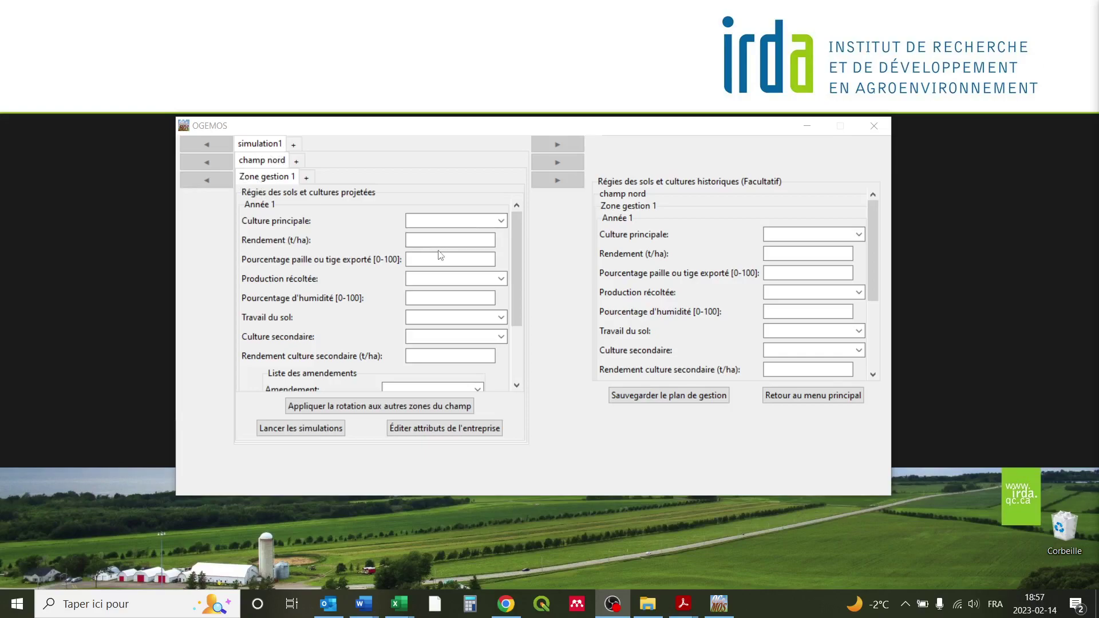
{"action": "left_click", "coordinate": [432, 304]}
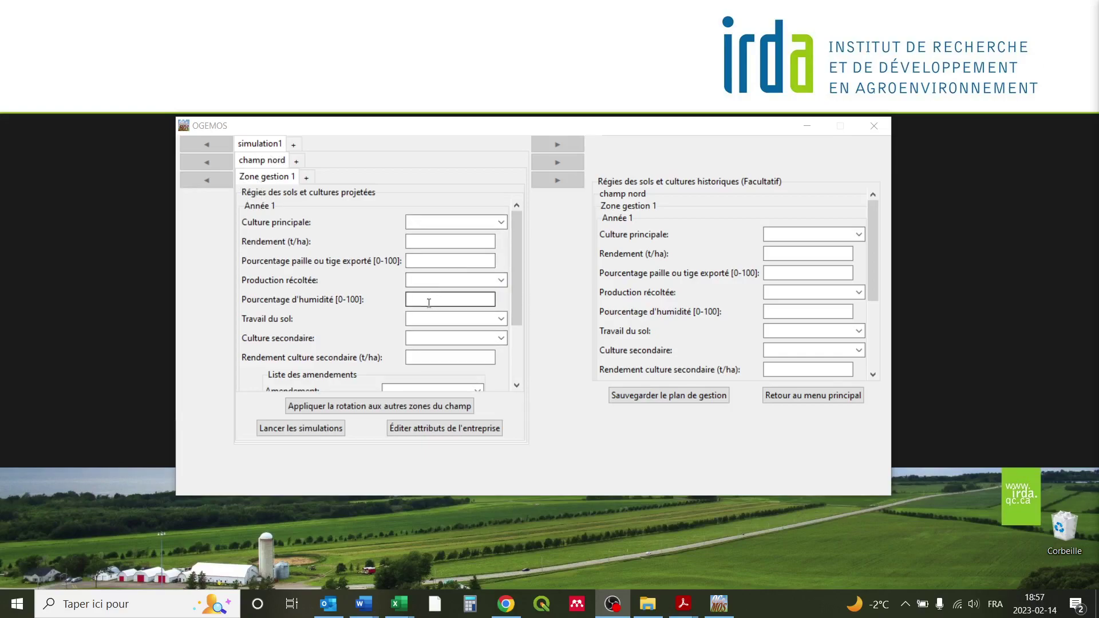
{"action": "left_click", "coordinate": [503, 222]}
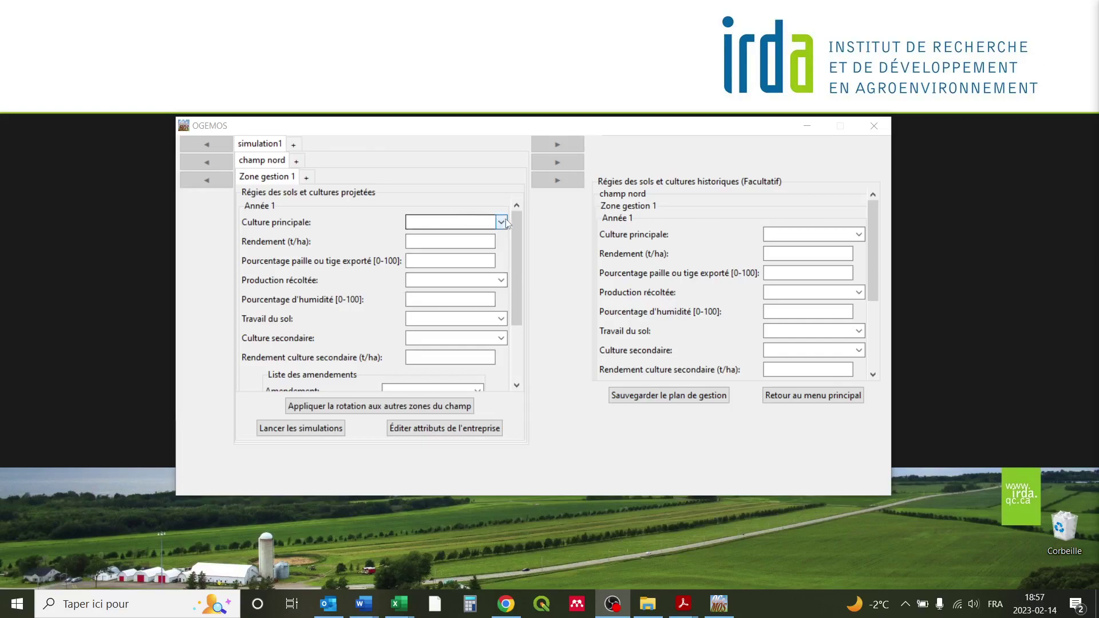
{"action": "left_click", "coordinate": [502, 222]}
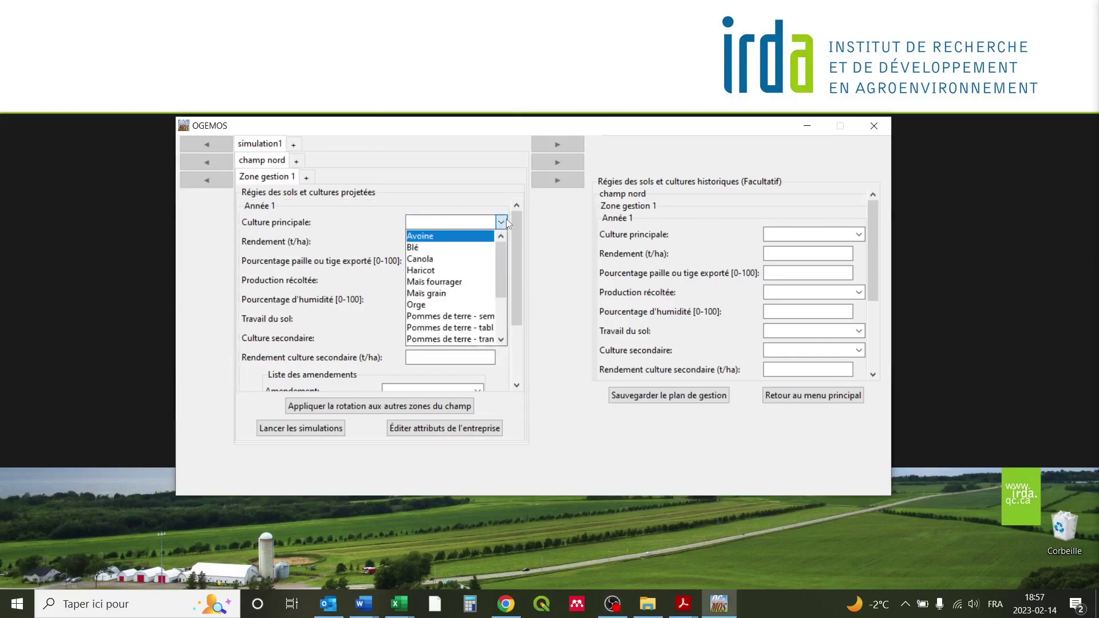
{"action": "left_click_drag", "start_coordinate": [500, 259], "coordinate": [496, 300]}
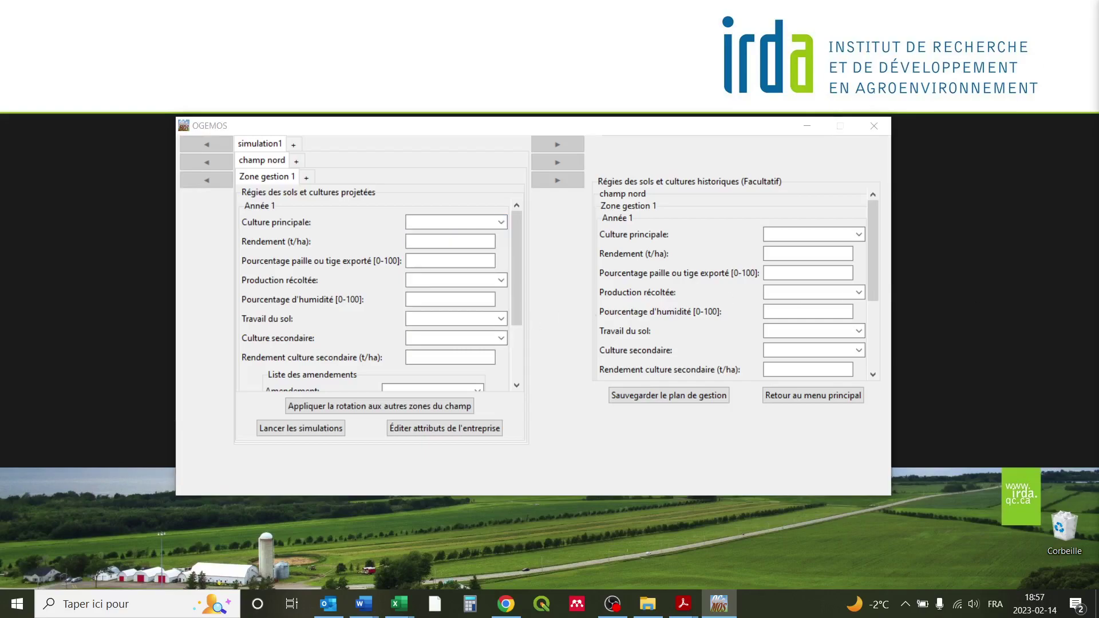
{"action": "left_click", "coordinate": [500, 222]}
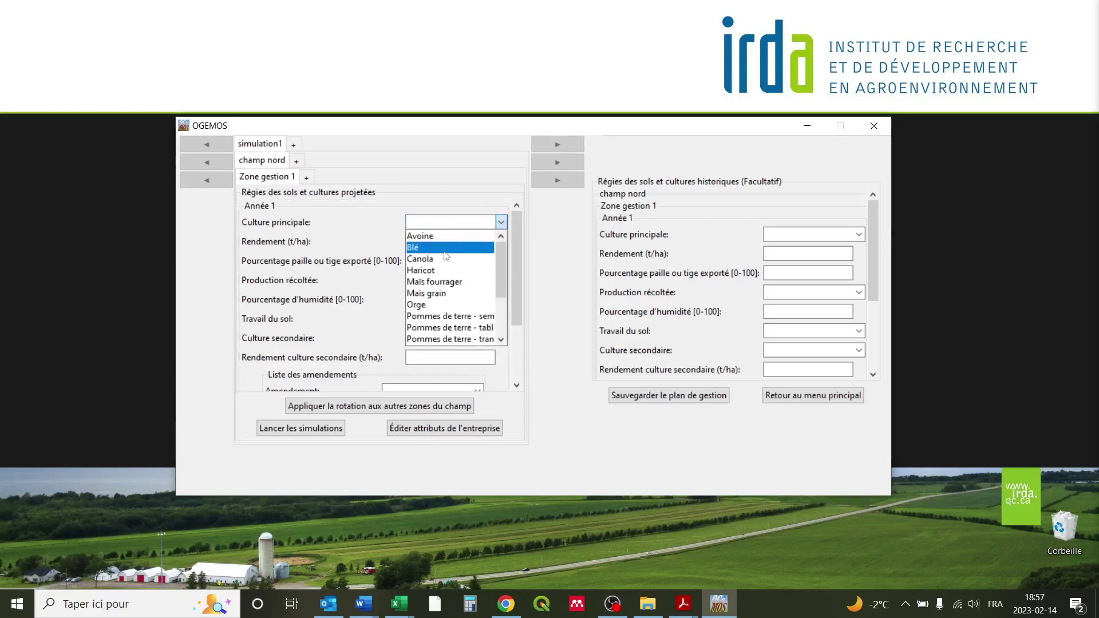
{"action": "key", "text": "Escape"}
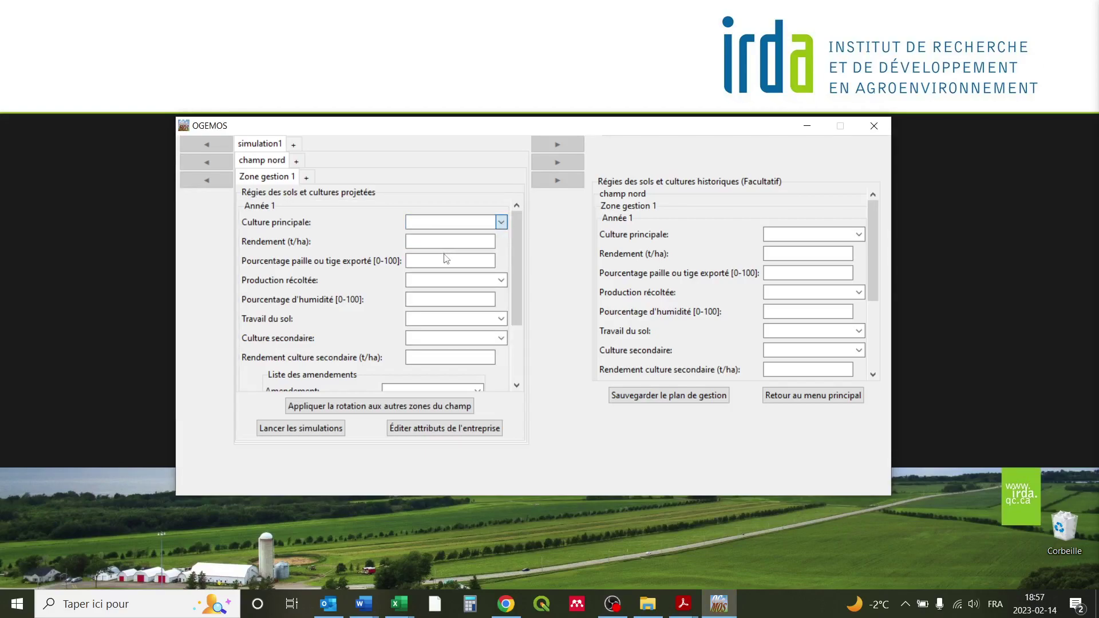
{"action": "key", "text": "b"}
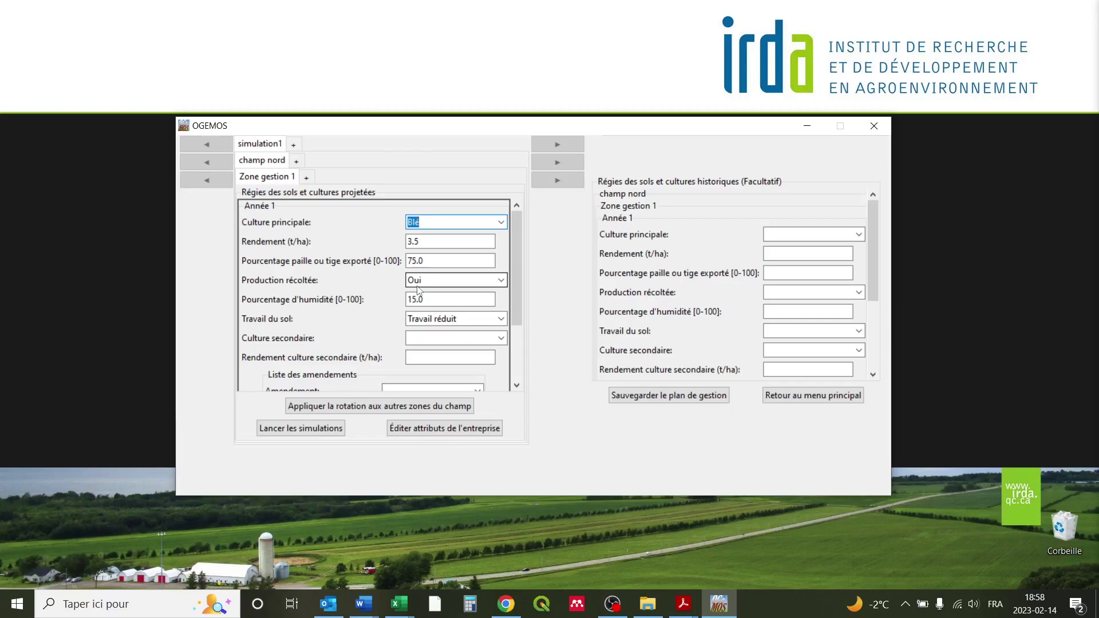
Step: Set the projected Année 1 tillage to Travail réduit and the secondary crop to Culture de couverture
{"action": "left_click", "coordinate": [502, 319]}
{"action": "left_click", "coordinate": [502, 319]}
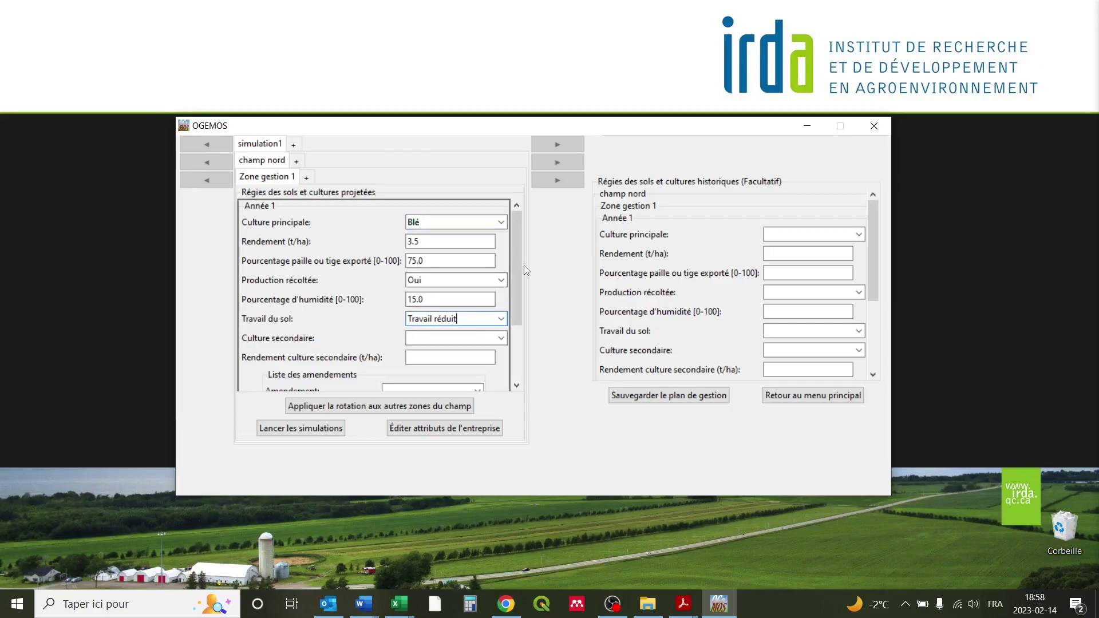
{"action": "key", "text": "BackSpace"}
{"action": "key", "text": "BackSpace"}
{"action": "key", "text": "BackSpace"}
{"action": "key", "text": "BackSpace"}
{"action": "key", "text": "BackSpace"}
{"action": "key", "text": "BackSpace"}
{"action": "key", "text": "BackSpace"}
{"action": "key", "text": "BackSpace"}
{"action": "key", "text": "BackSpace"}
{"action": "key", "text": "BackSpace"}
{"action": "key", "text": "BackSpace"}
{"action": "key", "text": "BackSpace"}
{"action": "key", "text": "BackSpace"}
{"action": "key", "text": "BackSpace"}
{"action": "left_click", "coordinate": [502, 319]}
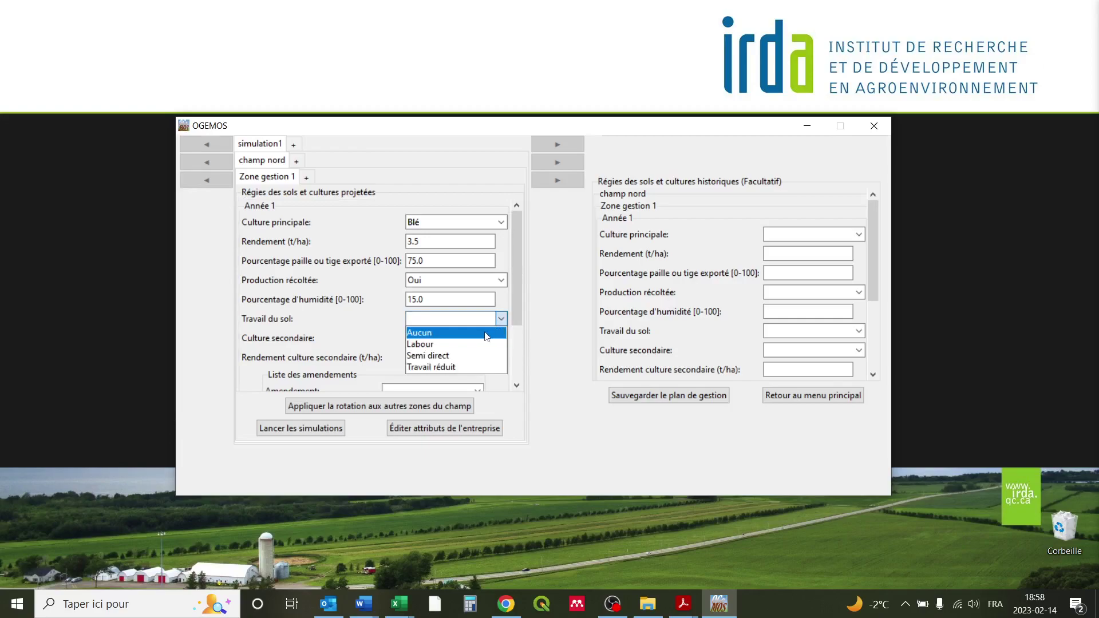
{"action": "left_click", "coordinate": [456, 368]}
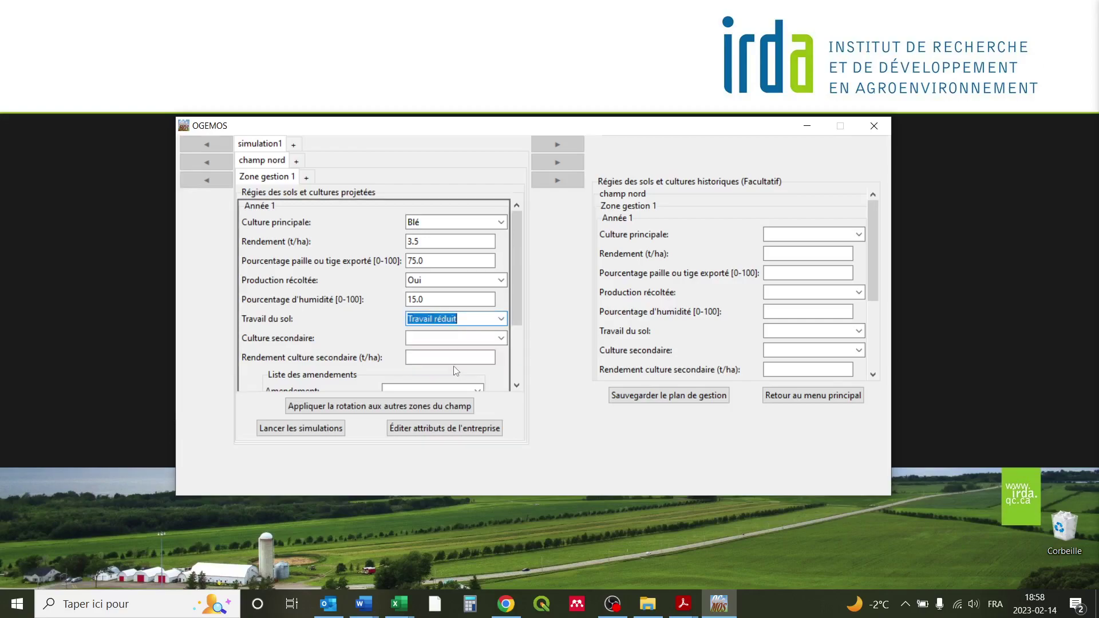
{"action": "left_click", "coordinate": [502, 338]}
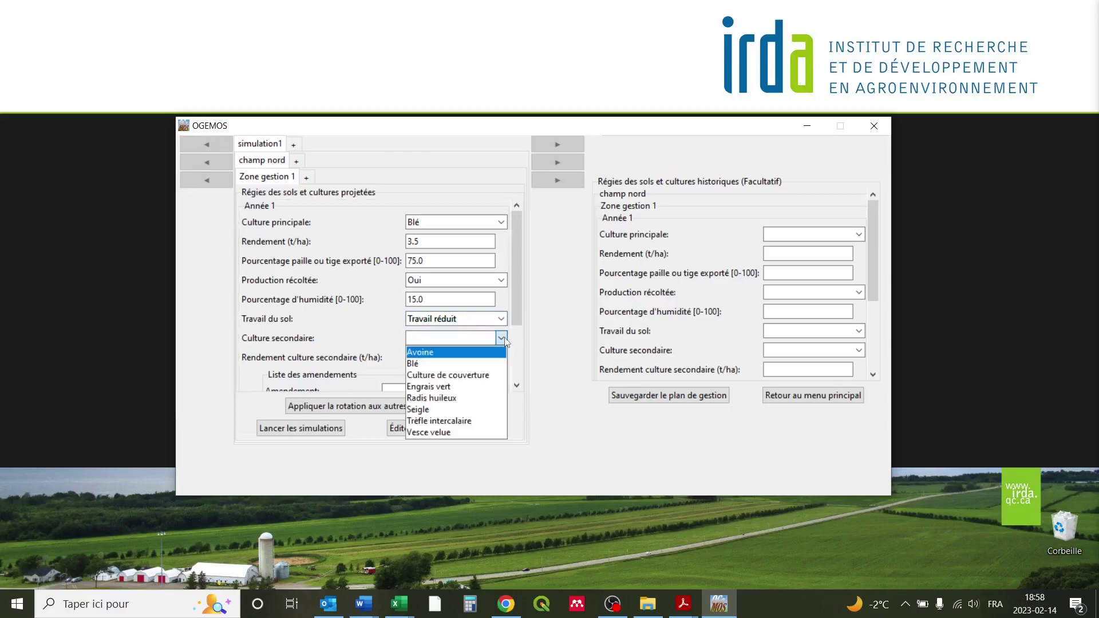
{"action": "left_click", "coordinate": [472, 379]}
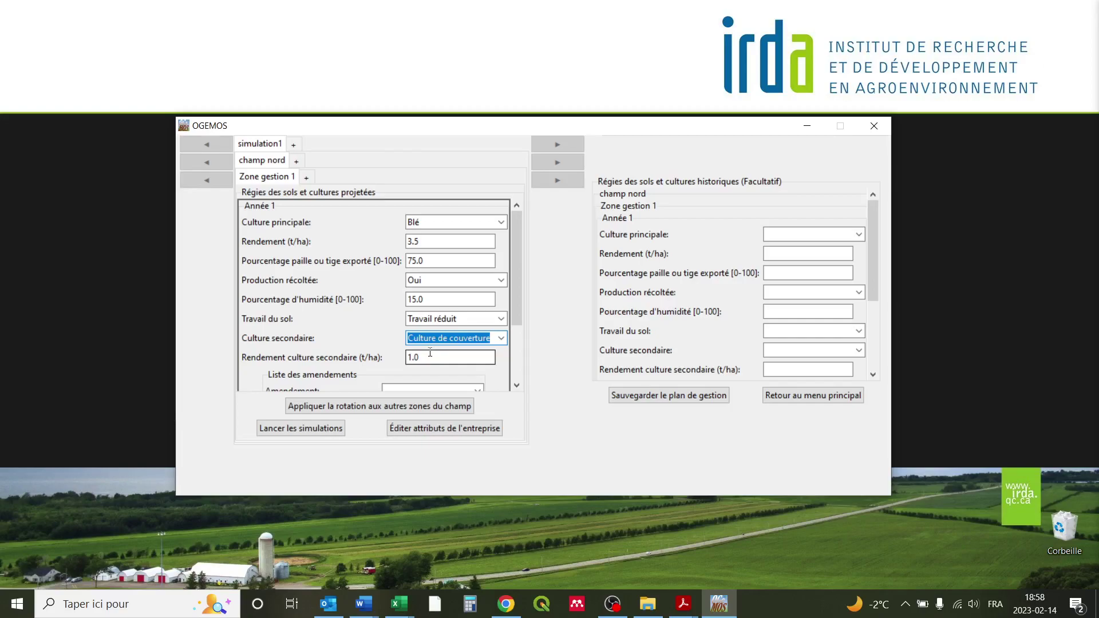
Step: Fill in the projected Année 1 amendment as Lisier porcs with a moisture percentage of 95
{"action": "scroll", "coordinate": [429, 352], "scroll_direction": "down", "scroll_amount": 2}
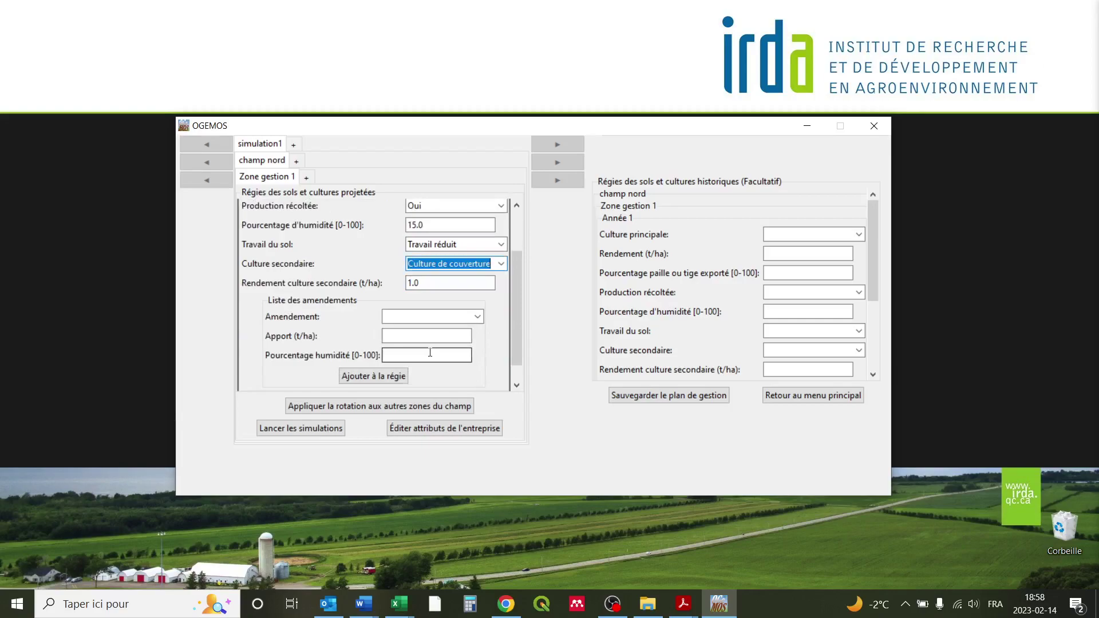
{"action": "left_click", "coordinate": [478, 317]}
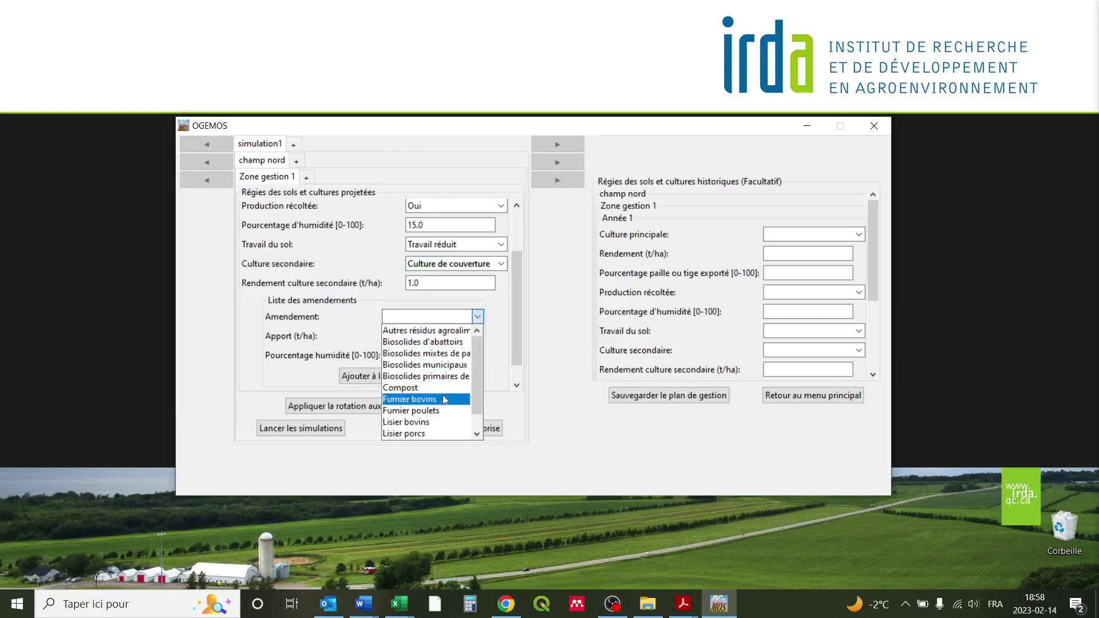
{"action": "left_click", "coordinate": [433, 429]}
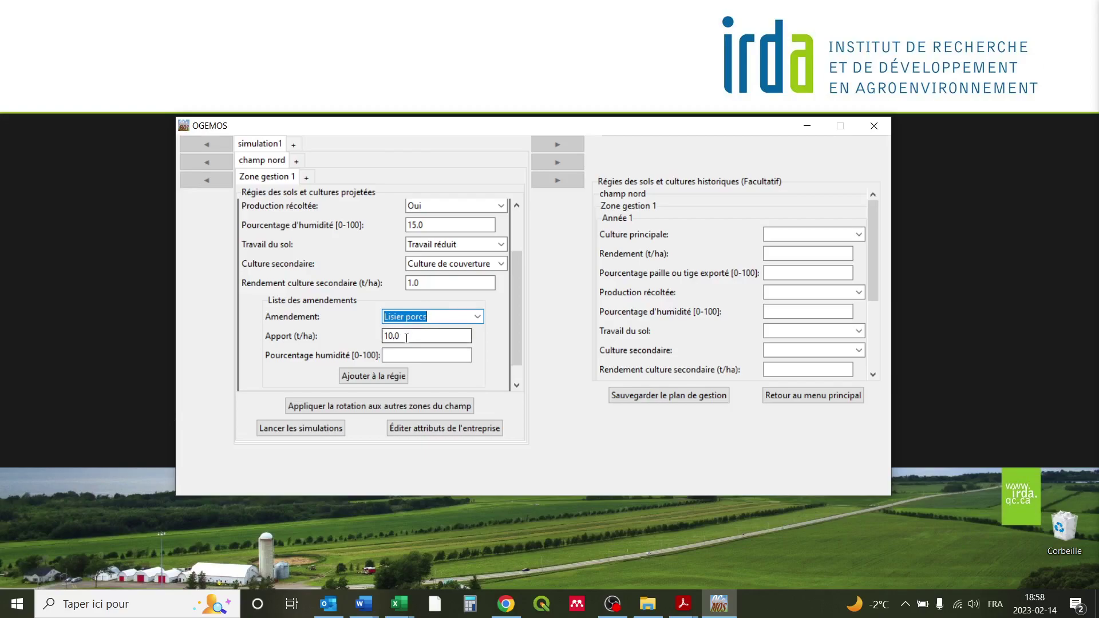
{"action": "left_click", "coordinate": [407, 355]}
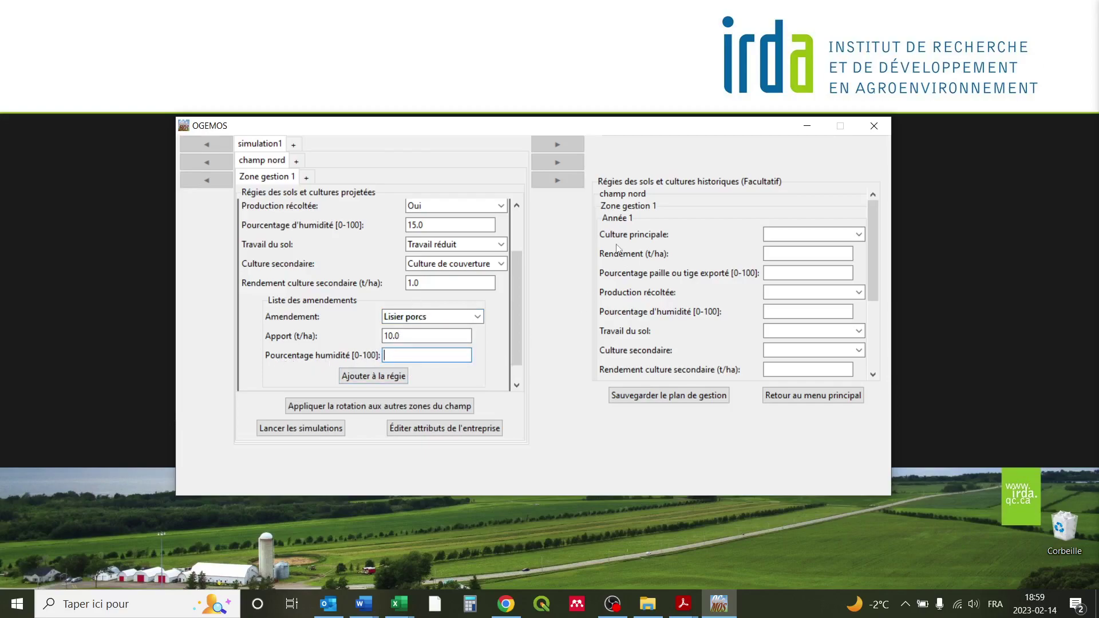
{"action": "type", "text": "95"}
{"action": "left_click_drag", "start_coordinate": [517, 307], "coordinate": [513, 320]}
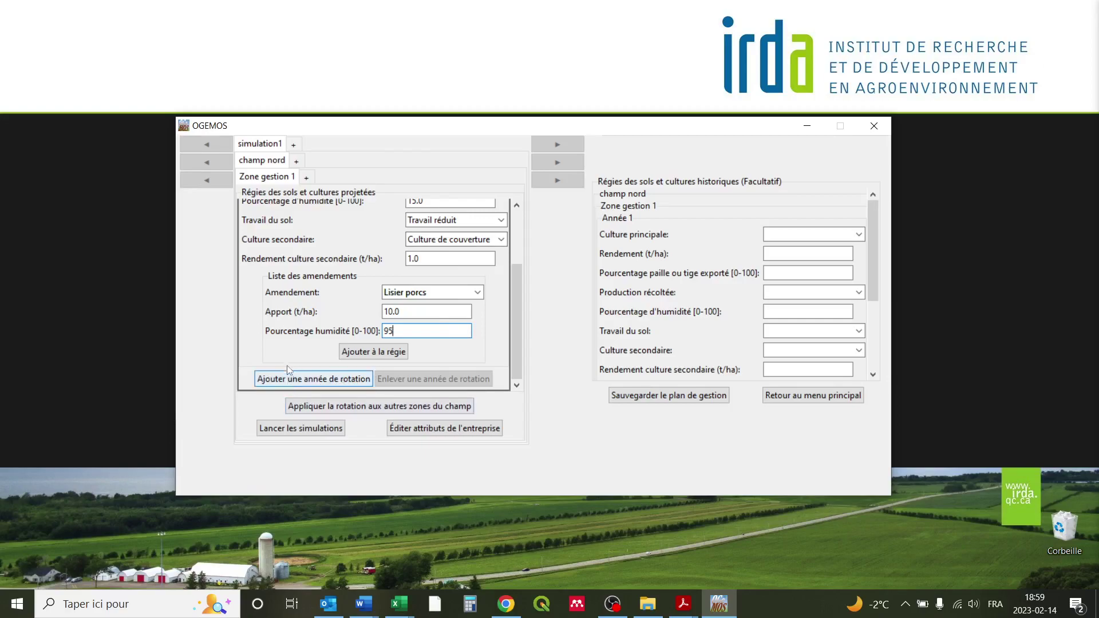
{"action": "scroll", "coordinate": [289, 343], "scroll_direction": "up", "scroll_amount": 3}
{"action": "scroll", "coordinate": [289, 343], "scroll_direction": "up", "scroll_amount": 1}
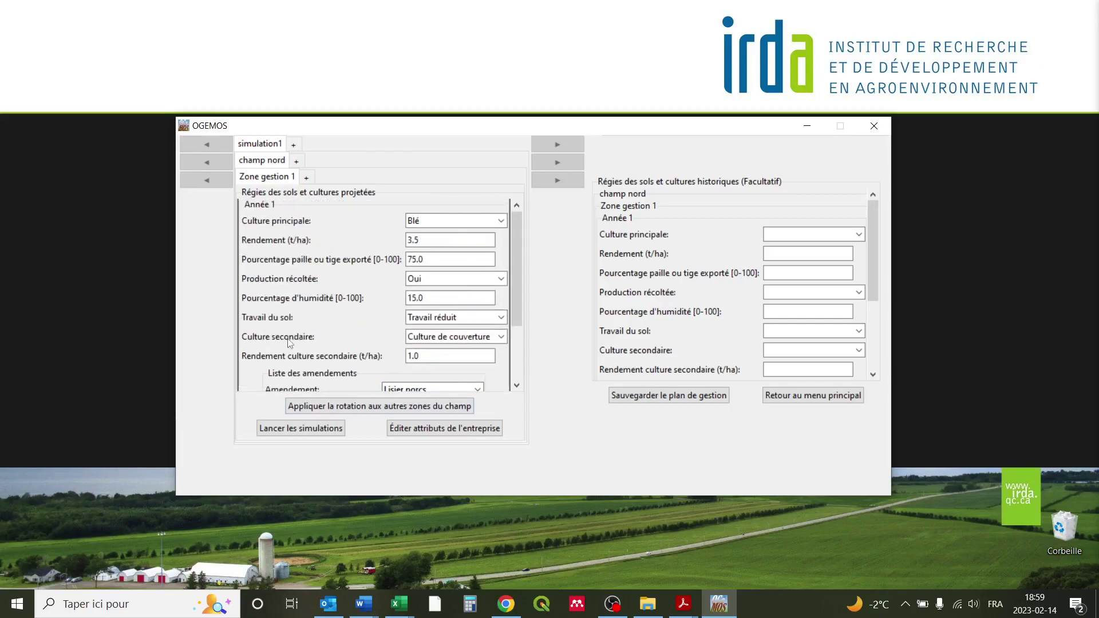
{"action": "scroll", "coordinate": [289, 343], "scroll_direction": "down", "scroll_amount": 3}
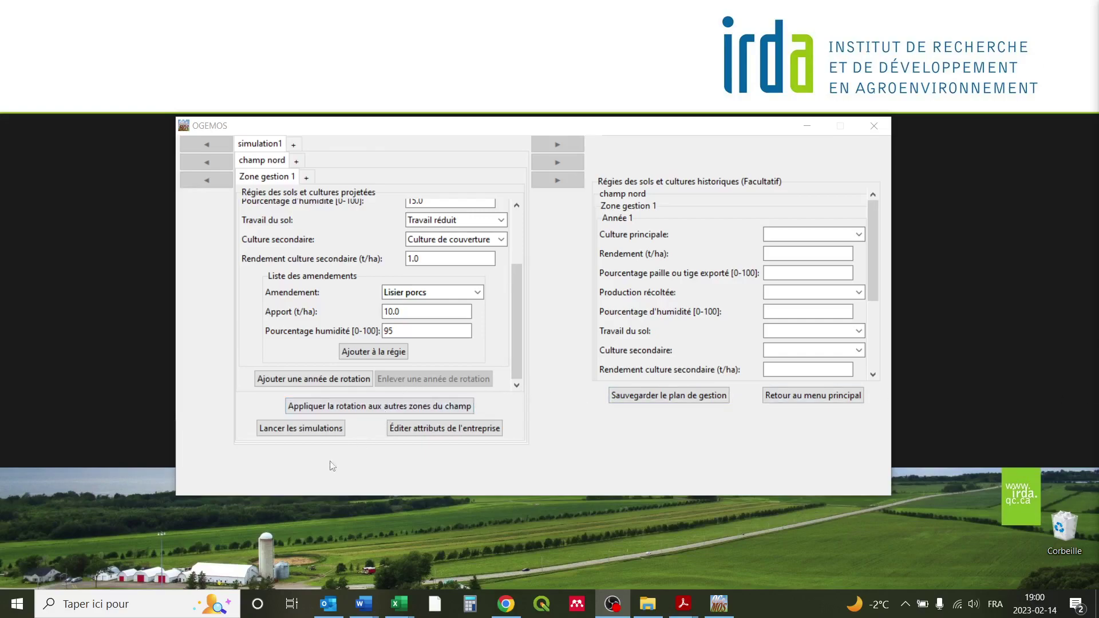
Step: Run the simulation and save the results as the xlsx file "ferme_irda_simulation1" in the ogemos folder's Fichiers de résultats subfolder
{"action": "left_click", "coordinate": [295, 433]}
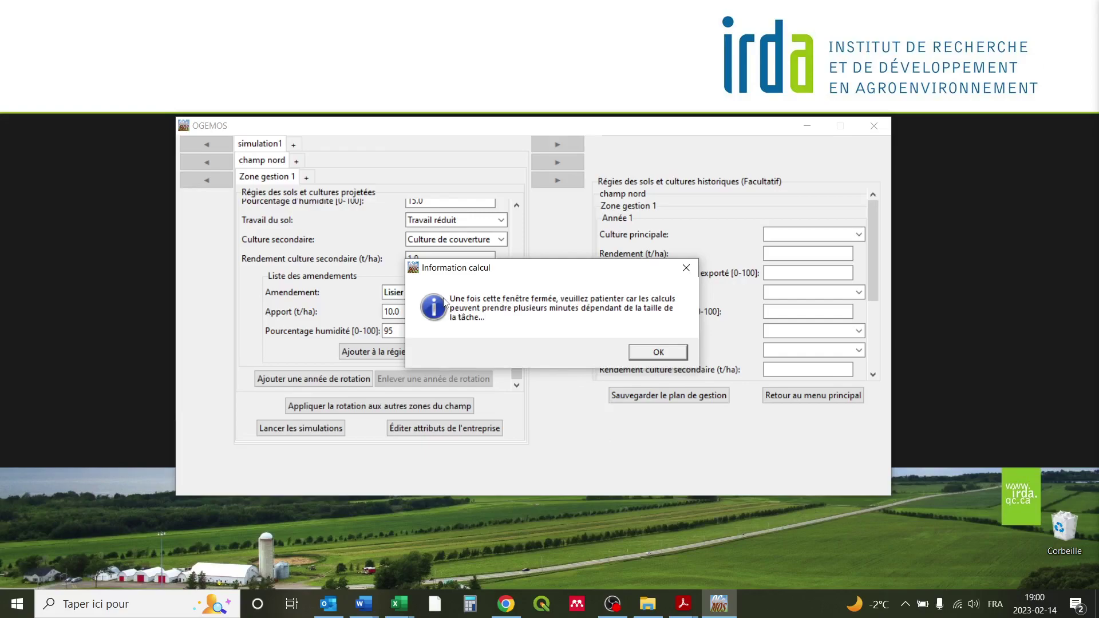
{"action": "left_click", "coordinate": [646, 352]}
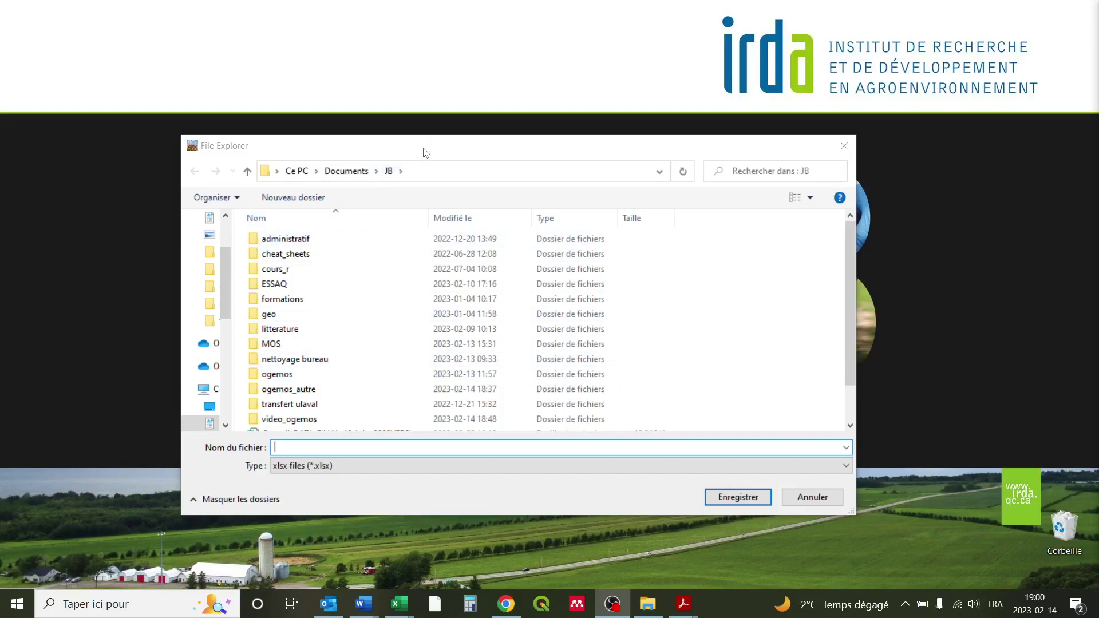
{"action": "left_click_drag", "start_coordinate": [430, 155], "coordinate": [485, 104]}
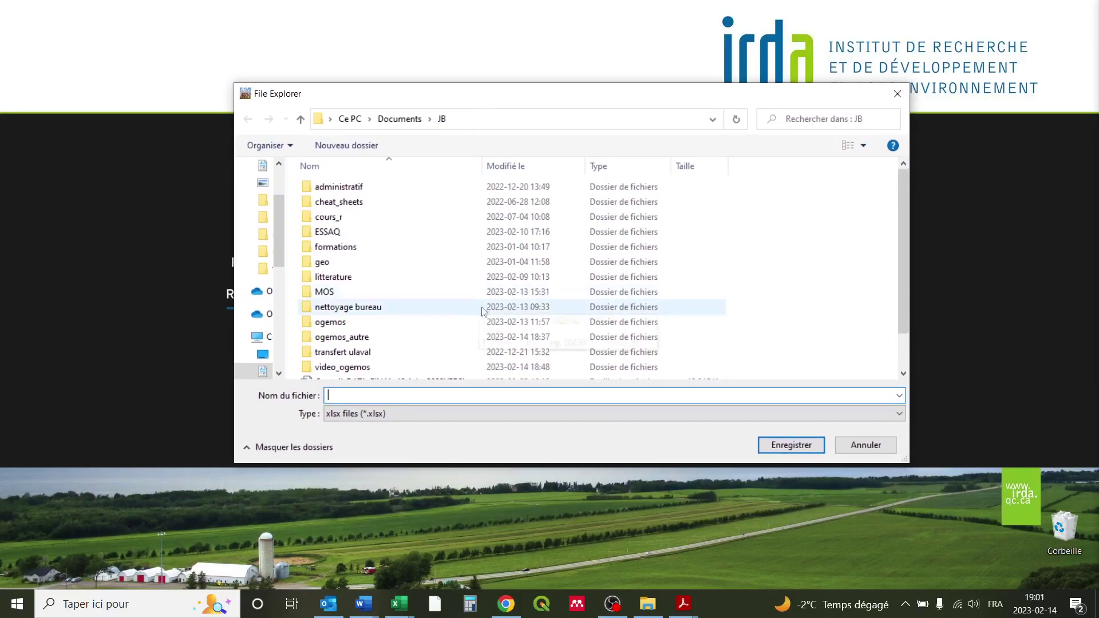
{"action": "double_click", "coordinate": [377, 324]}
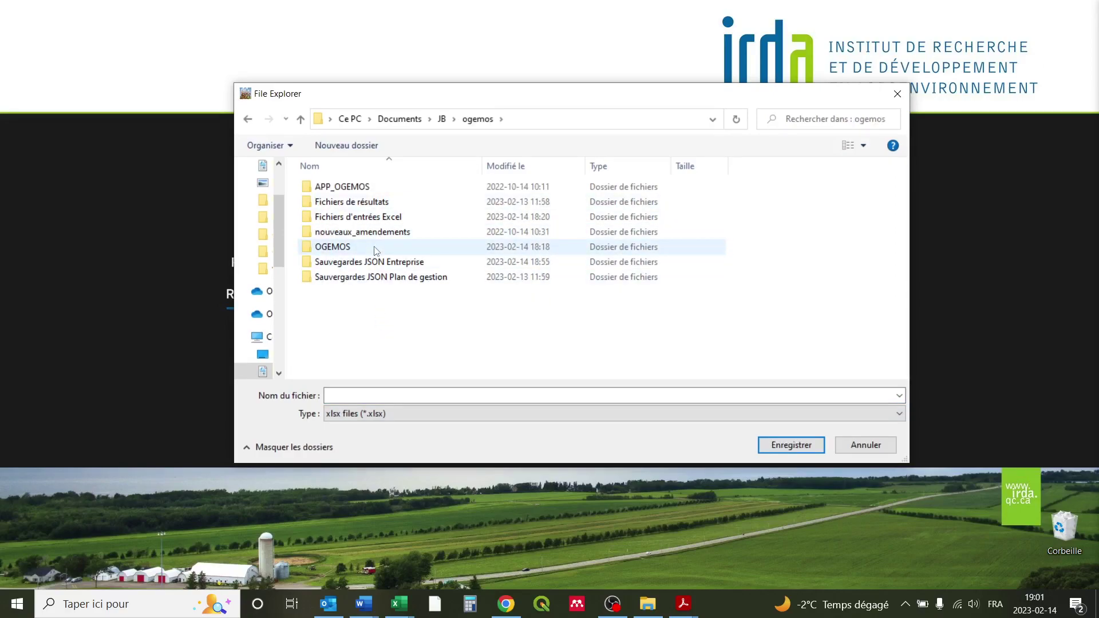
{"action": "double_click", "coordinate": [371, 203]}
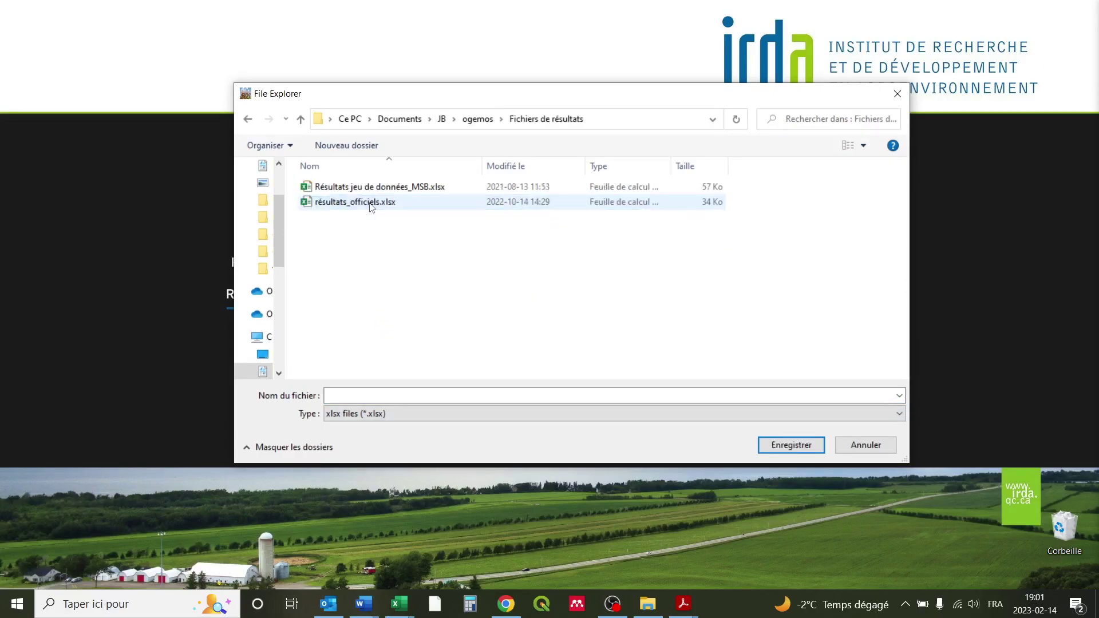
{"action": "left_click", "coordinate": [397, 393]}
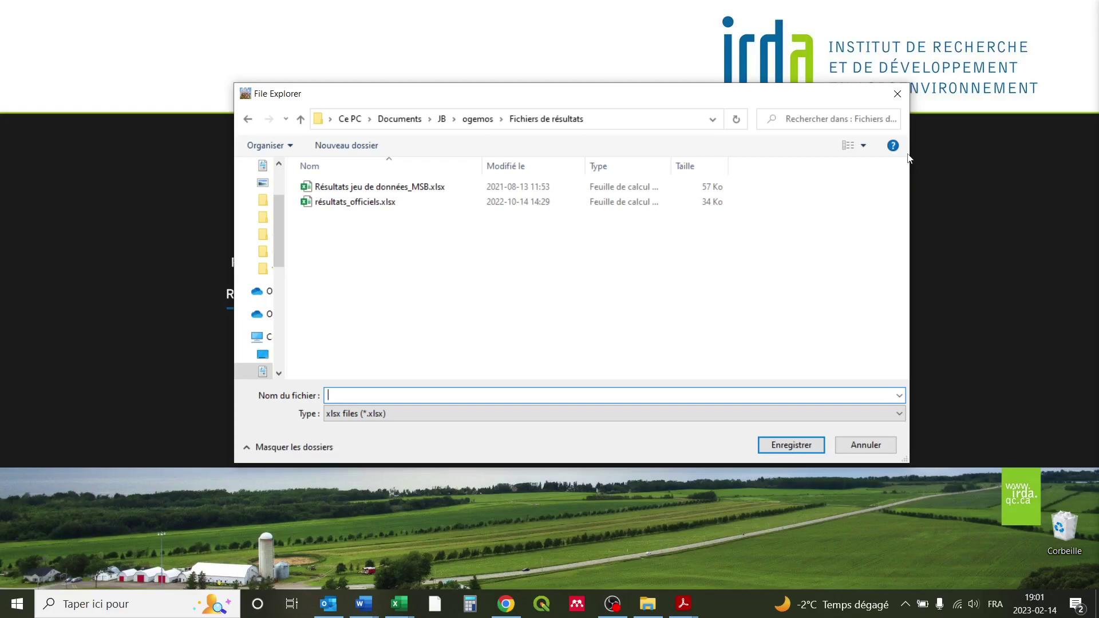
{"action": "type", "text": "ferme_irda_simulation1"}
{"action": "left_click", "coordinate": [789, 446]}
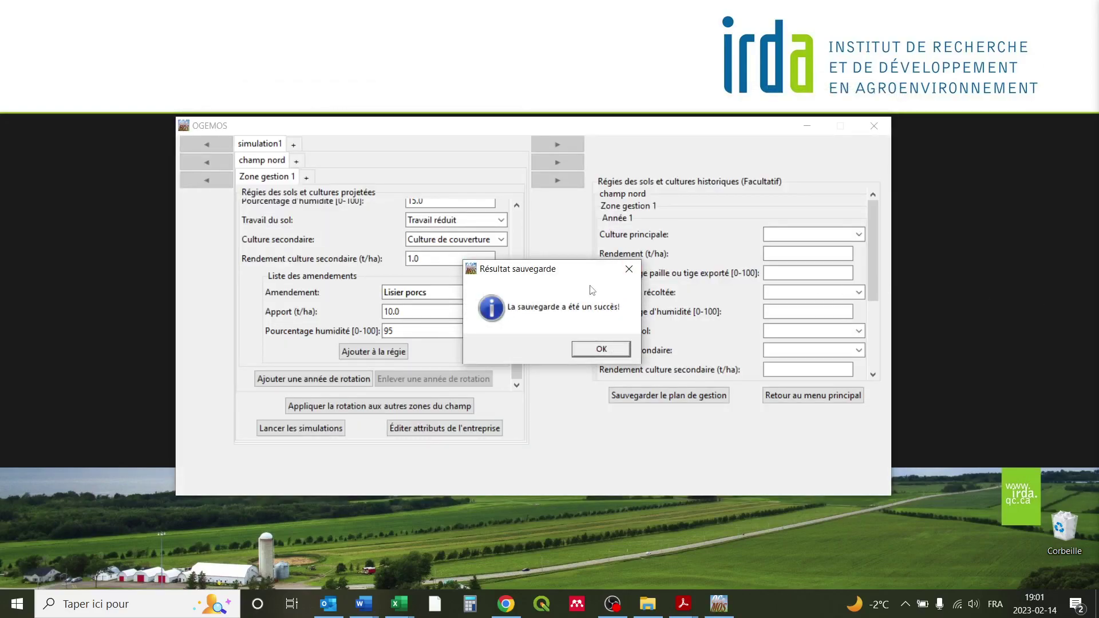
{"action": "left_click", "coordinate": [597, 349]}
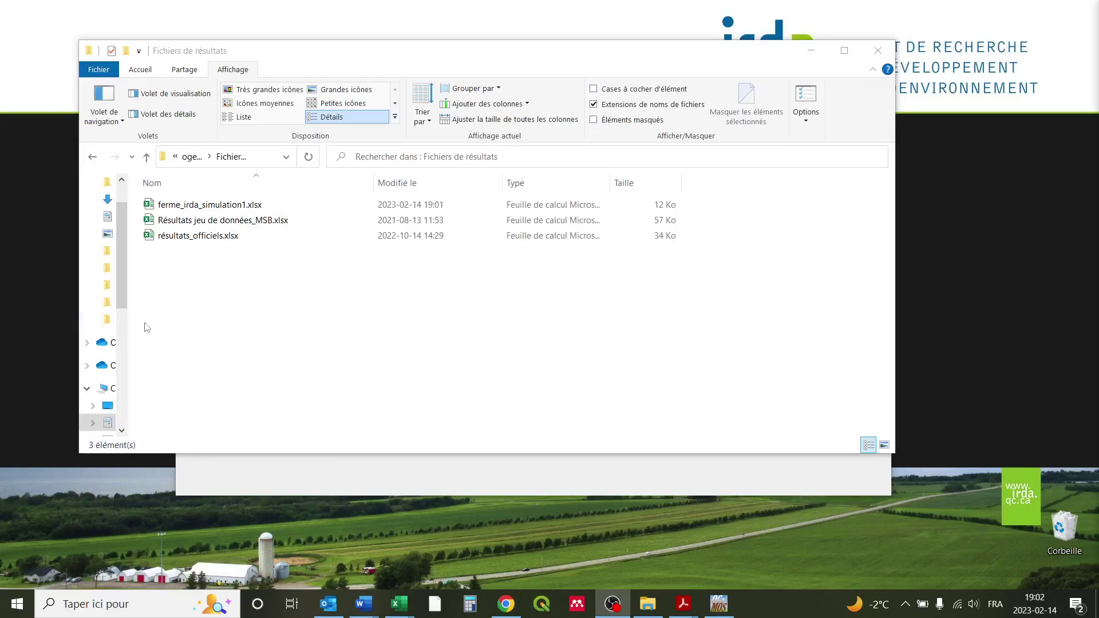
Step: Open the results workbook "ferme_irda_simulation1.xlsx" and review its Zone and Simulation sheets
{"action": "double_click", "coordinate": [202, 206]}
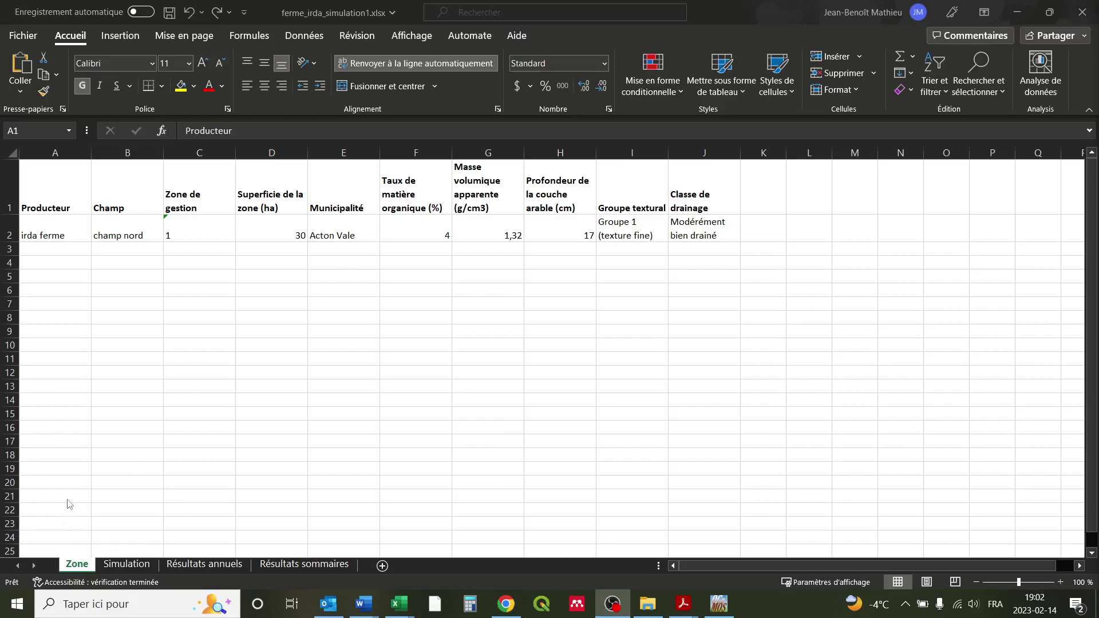
{"action": "left_click", "coordinate": [125, 565]}
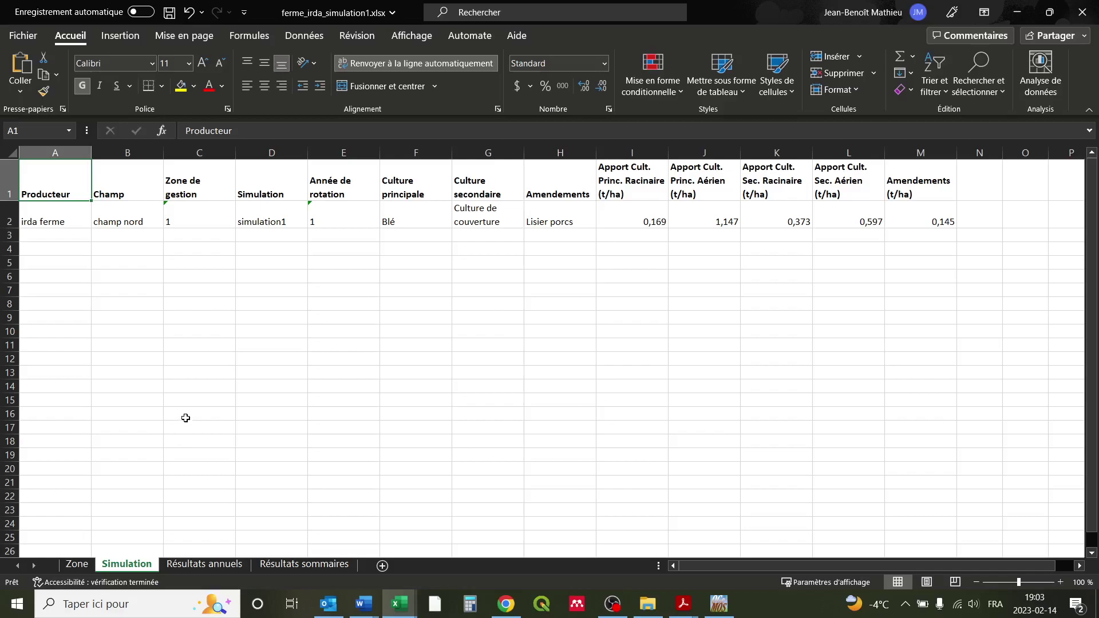
Step: Examine the Résultats annuels sheet by projection year, covering the aerial, root, amendment and young carbon columns and the organic matter column
{"action": "left_click", "coordinate": [202, 565]}
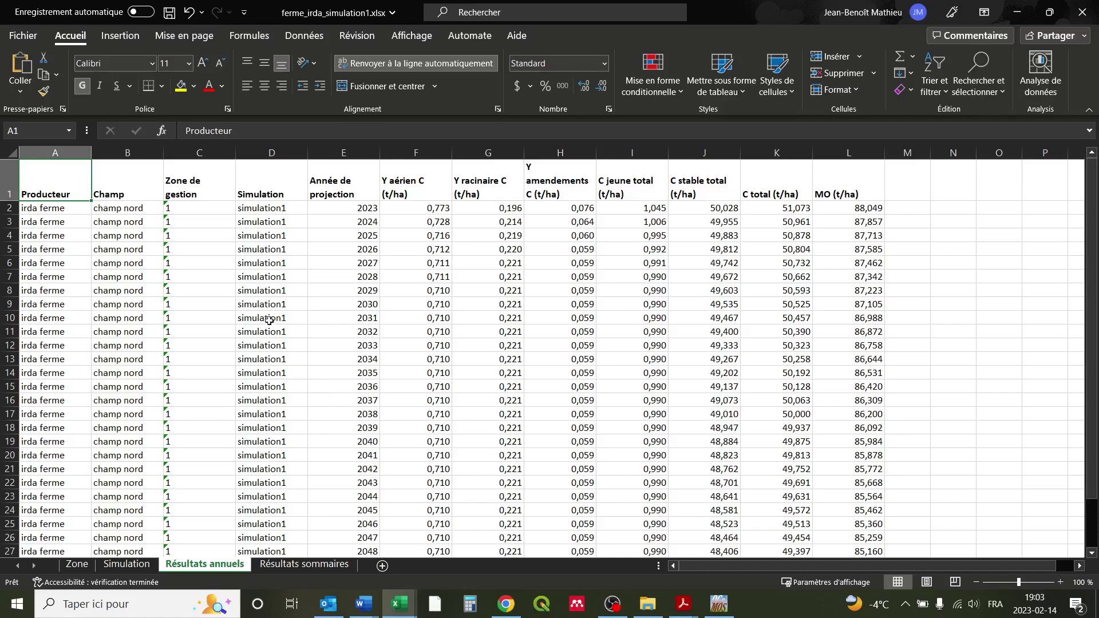
{"action": "left_click", "coordinate": [10, 207]}
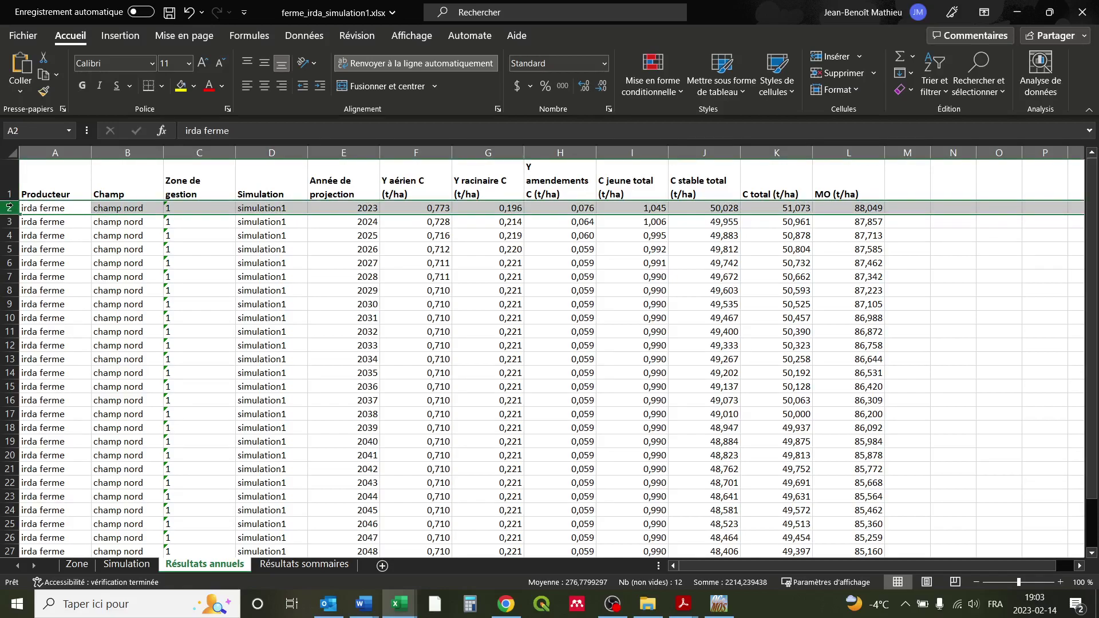
{"action": "left_click", "coordinate": [415, 271]}
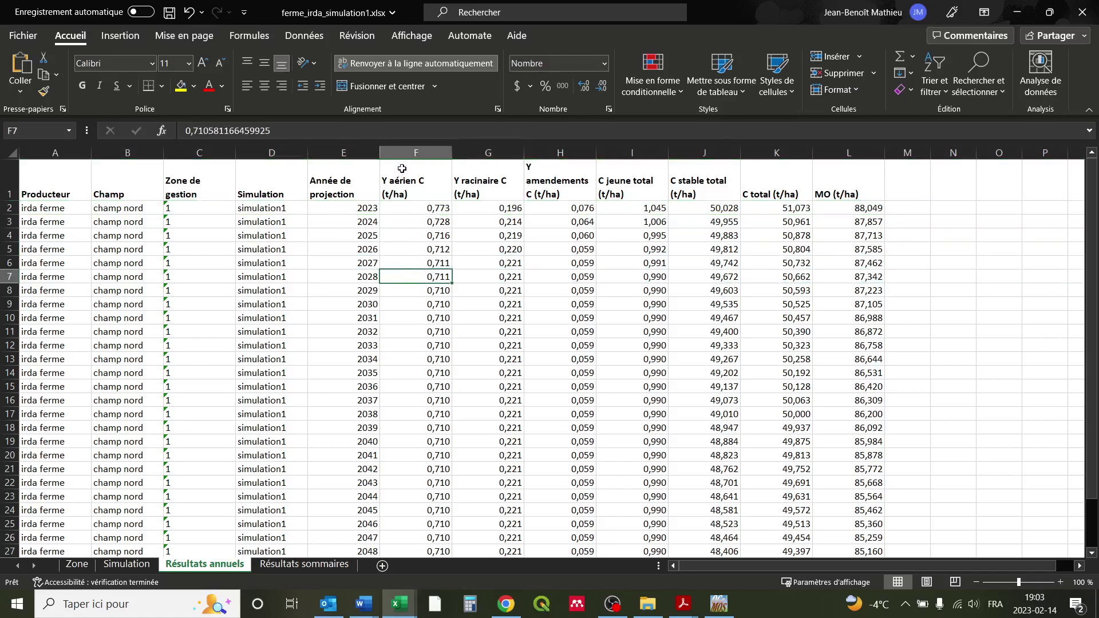
{"action": "left_click", "coordinate": [407, 152]}
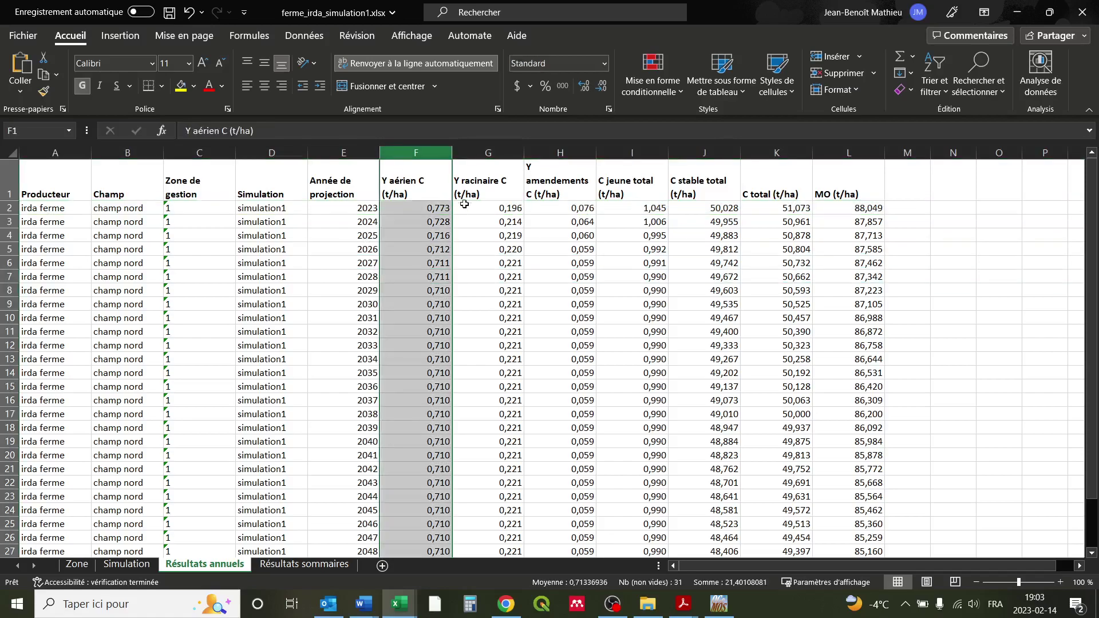
{"action": "left_click", "coordinate": [487, 152]}
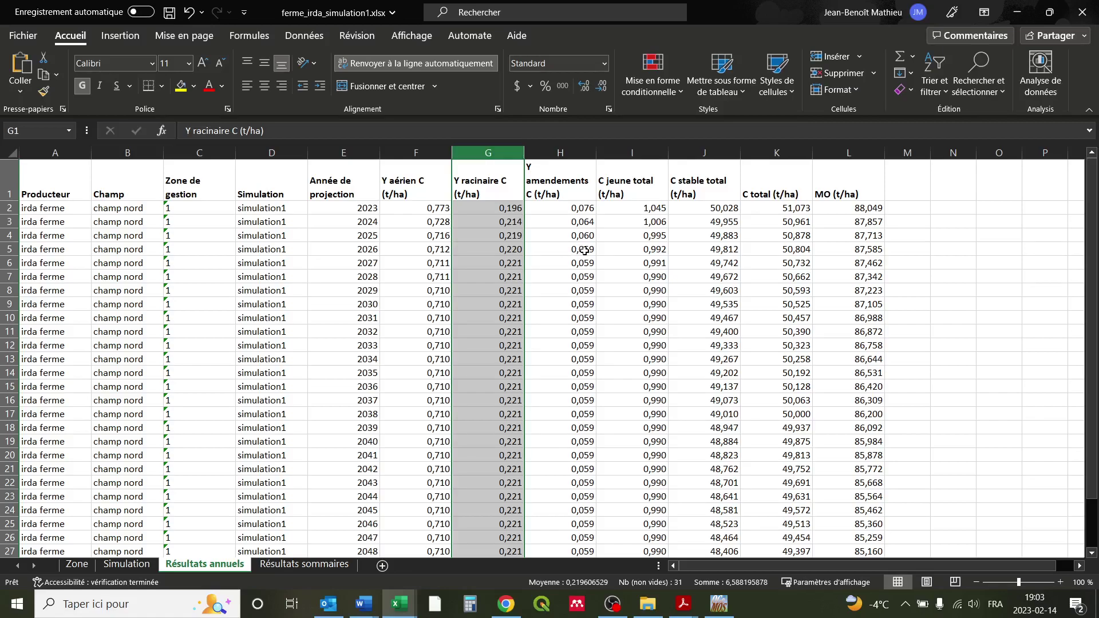
{"action": "left_click", "coordinate": [555, 152]}
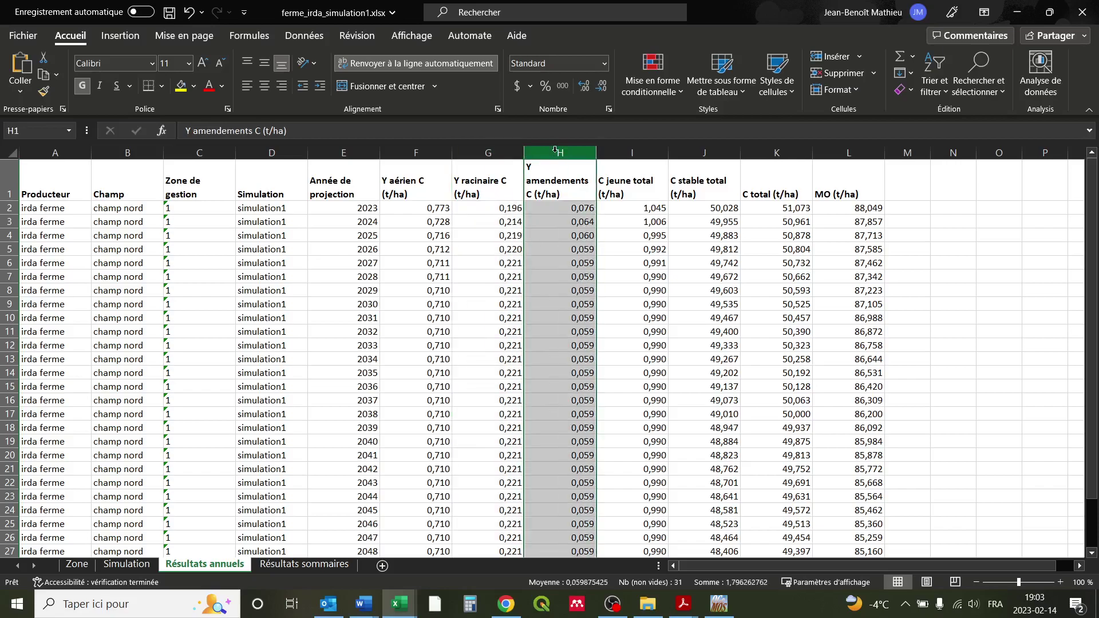
{"action": "left_click", "coordinate": [620, 151]}
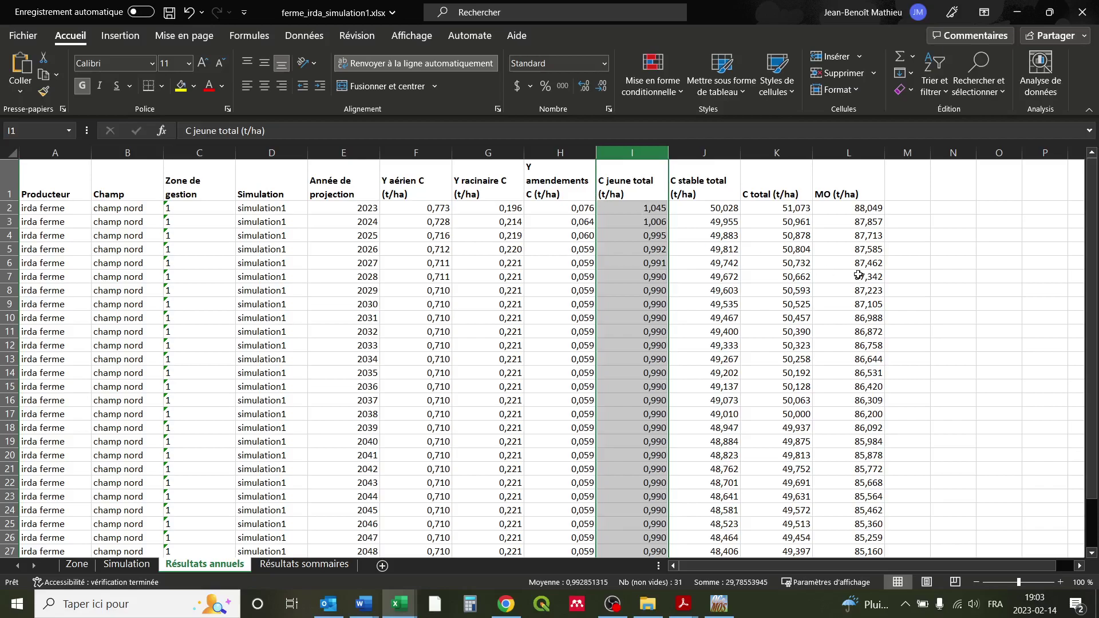
{"action": "left_click", "coordinate": [867, 154]}
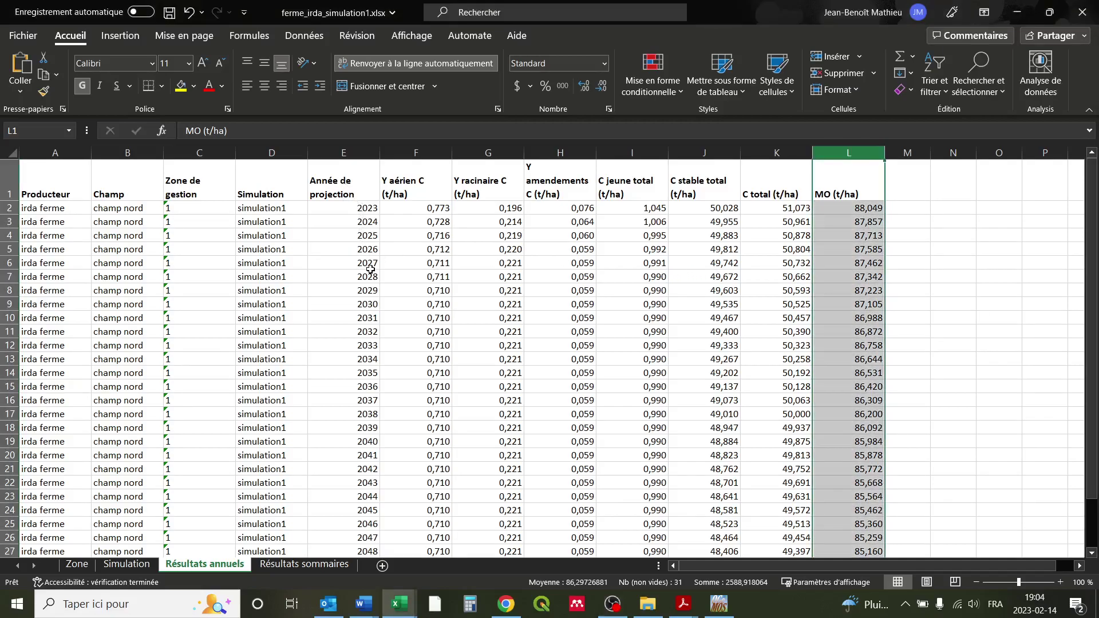
{"action": "left_click", "coordinate": [370, 270]}
{"action": "scroll", "coordinate": [370, 269], "scroll_direction": "down", "scroll_amount": 1}
{"action": "scroll", "coordinate": [371, 272], "scroll_direction": "up", "scroll_amount": 1}
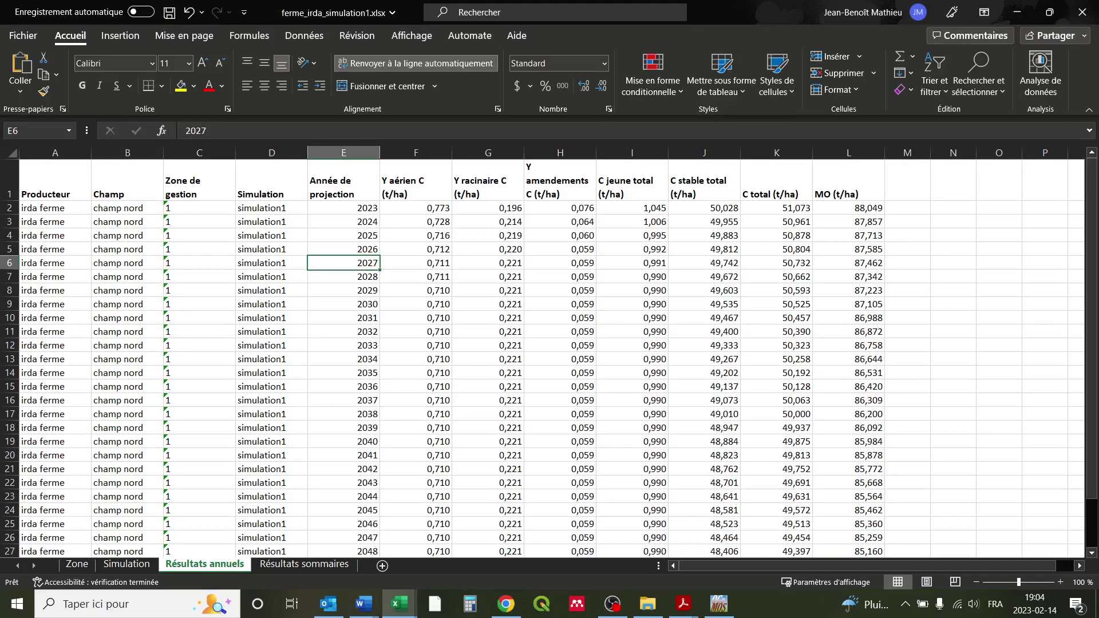
Step: Review the 50th and 90th percentile comparisons in the Résultats sommaires sheet, consulting their explanation in the OGEMOS user guide PDF in Acrobat Reader
{"action": "left_click", "coordinate": [314, 565]}
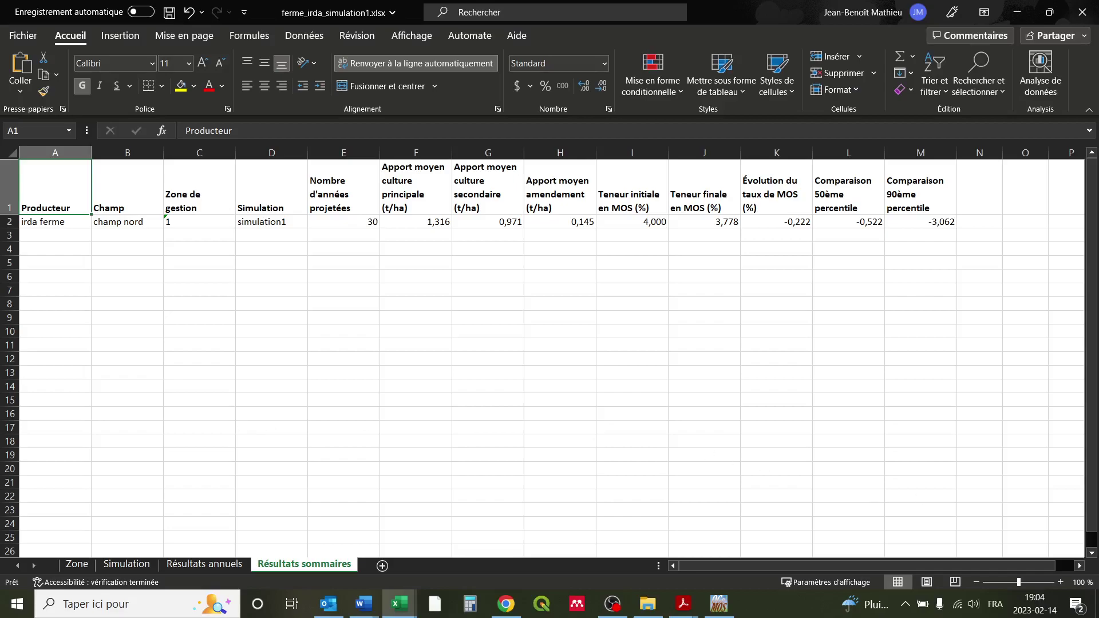
{"action": "key", "text": "alt+Tab"}
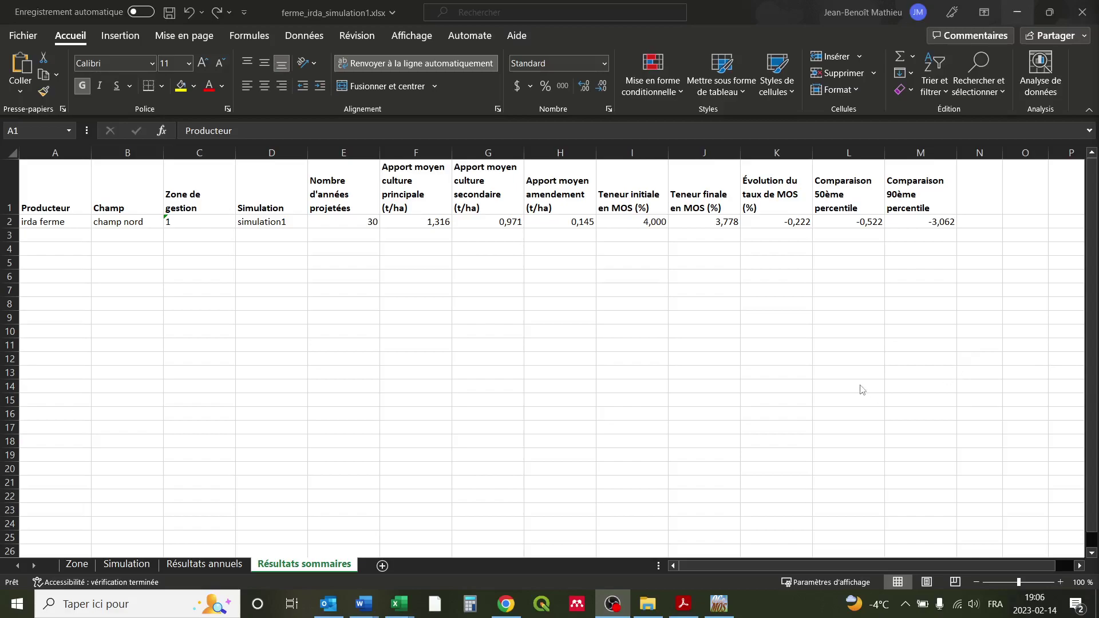
{"action": "left_click", "coordinate": [683, 606]}
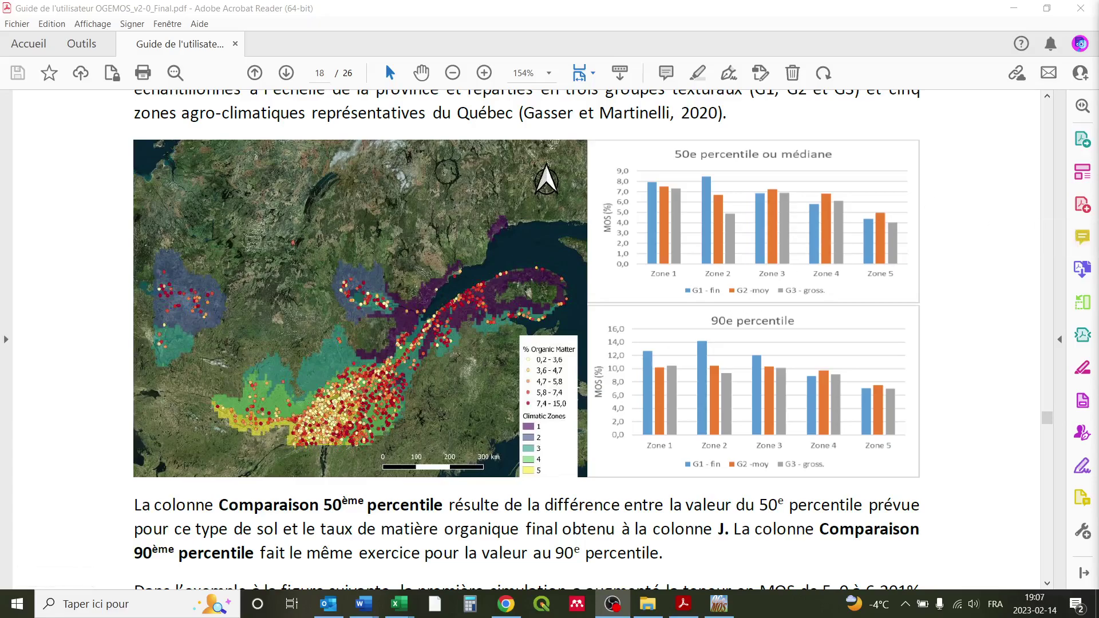
{"action": "left_click", "coordinate": [1014, 8]}
{"action": "left_click", "coordinate": [855, 221]}
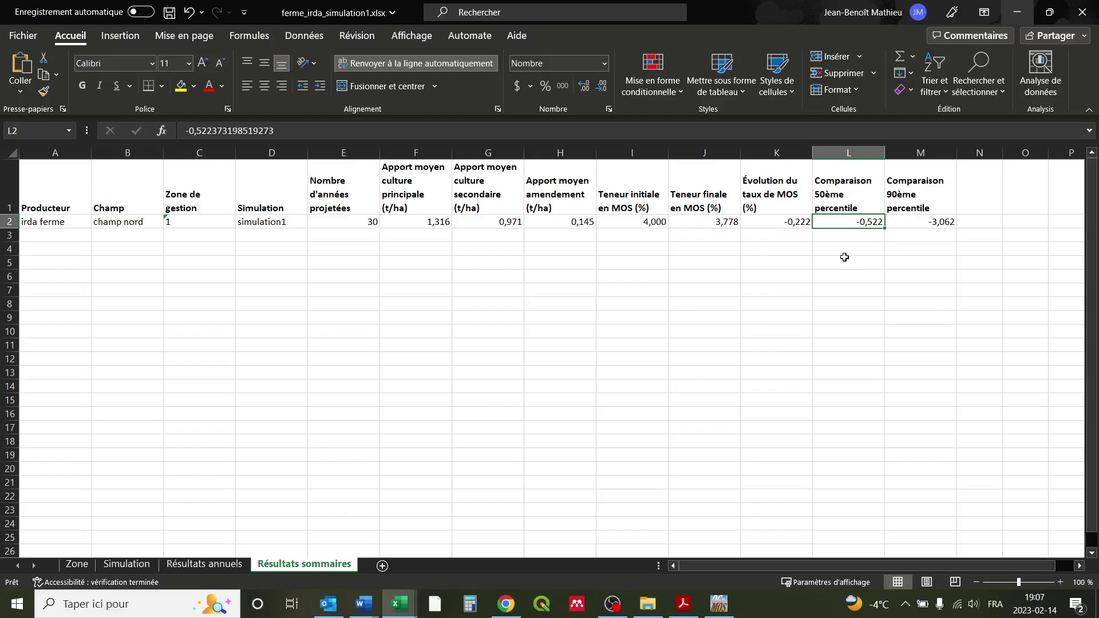
{"action": "left_click", "coordinate": [939, 225]}
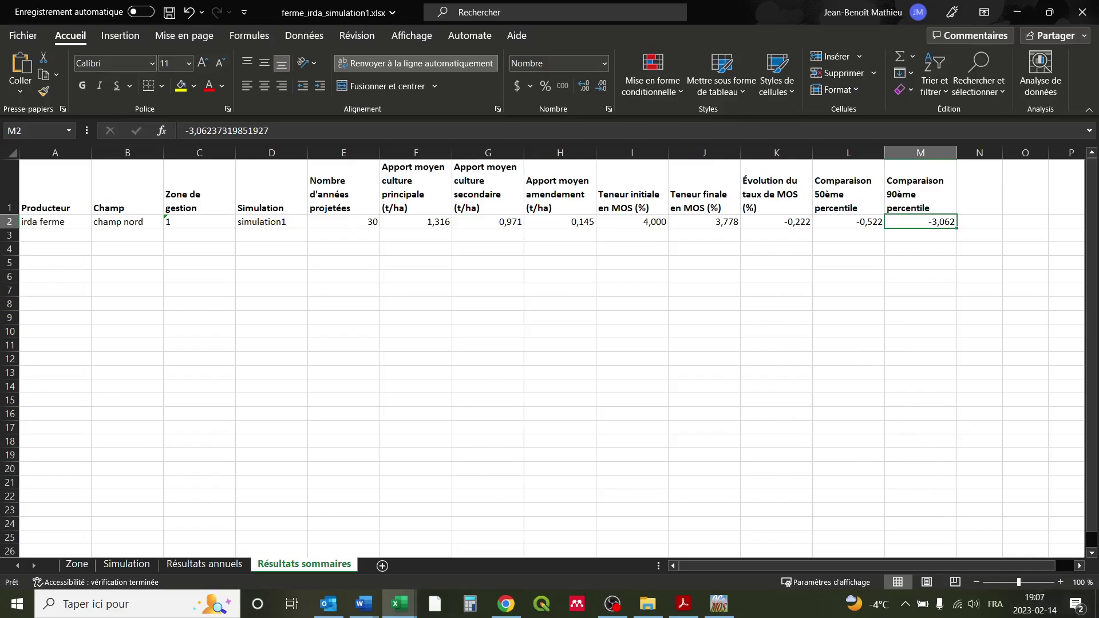
Step: Switch to OGEMOS and return from the management plan to the main menu
{"action": "key", "text": "alt+Tab"}
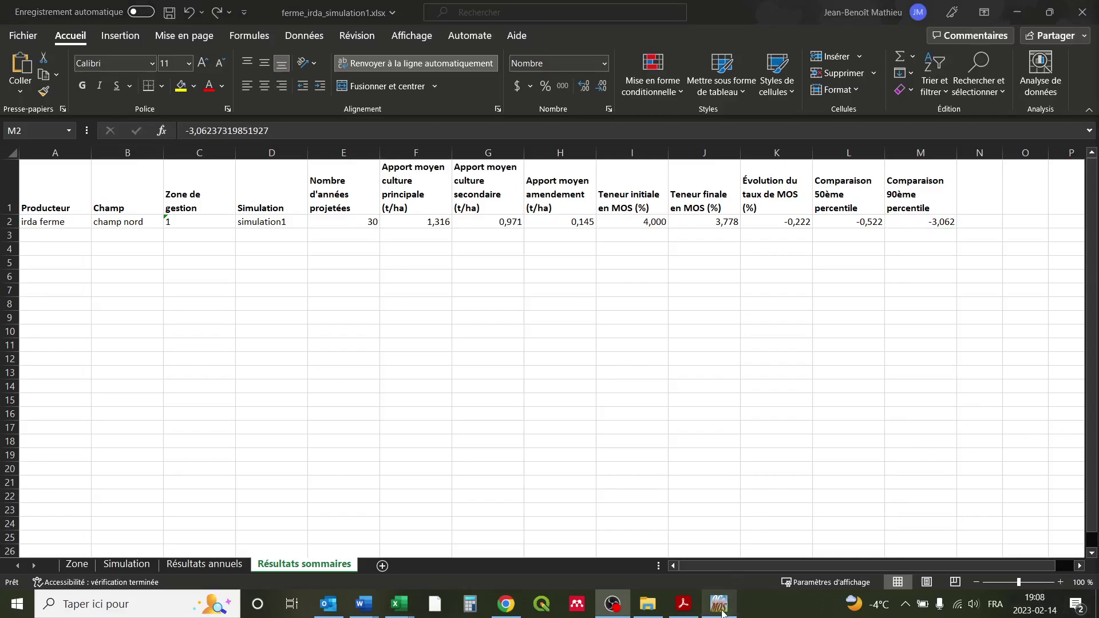
{"action": "mouse_move", "coordinate": [722, 613]}
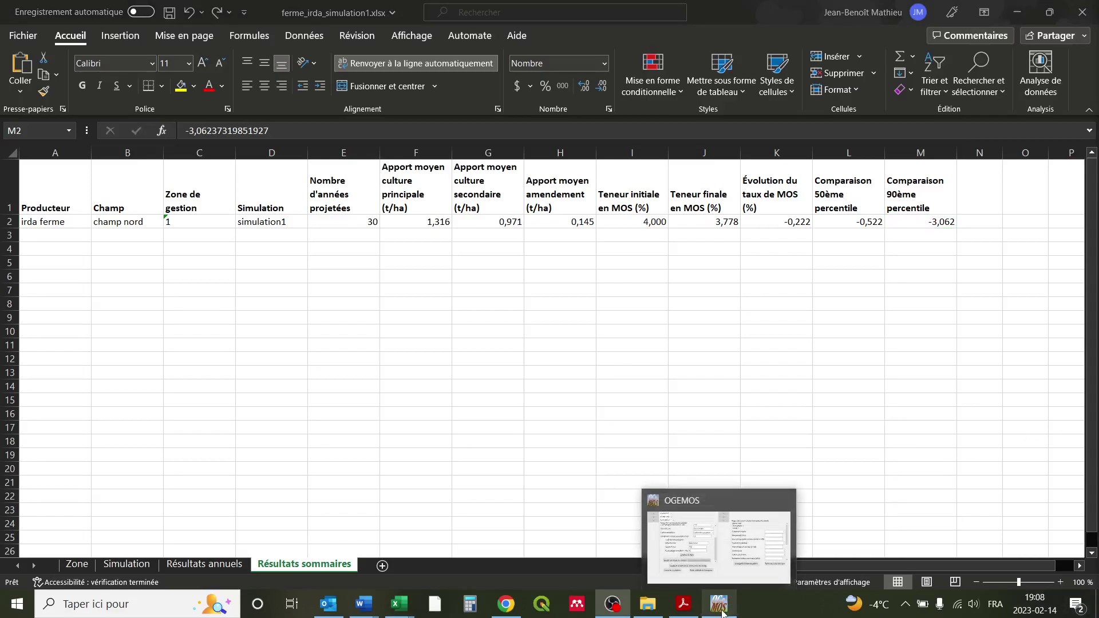
{"action": "left_click", "coordinate": [720, 605]}
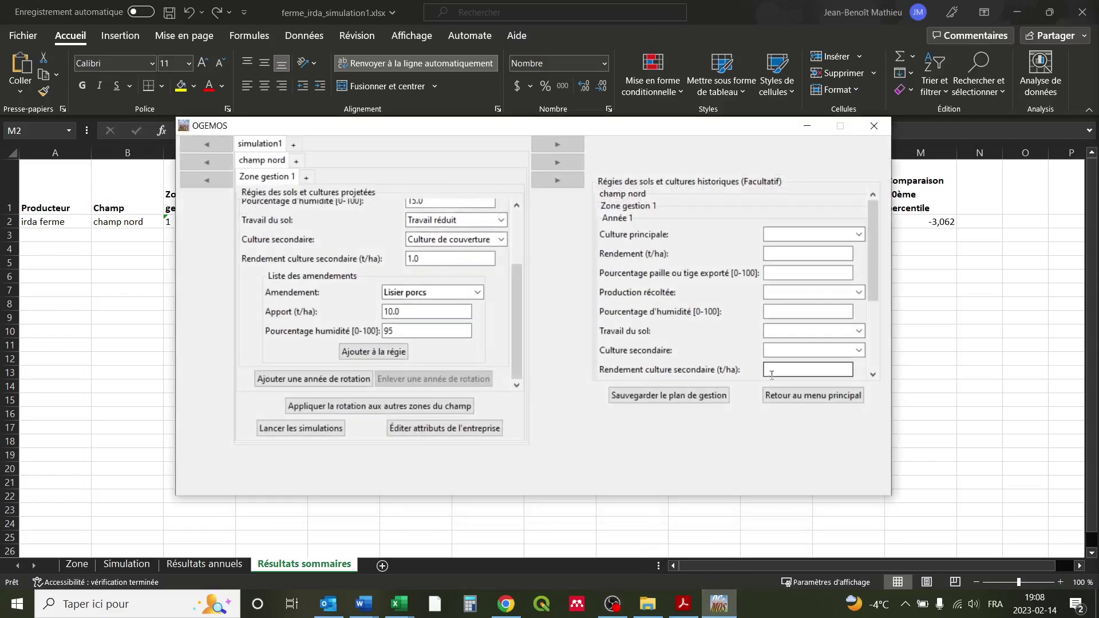
{"action": "left_click", "coordinate": [784, 404]}
{"action": "left_click", "coordinate": [601, 352]}
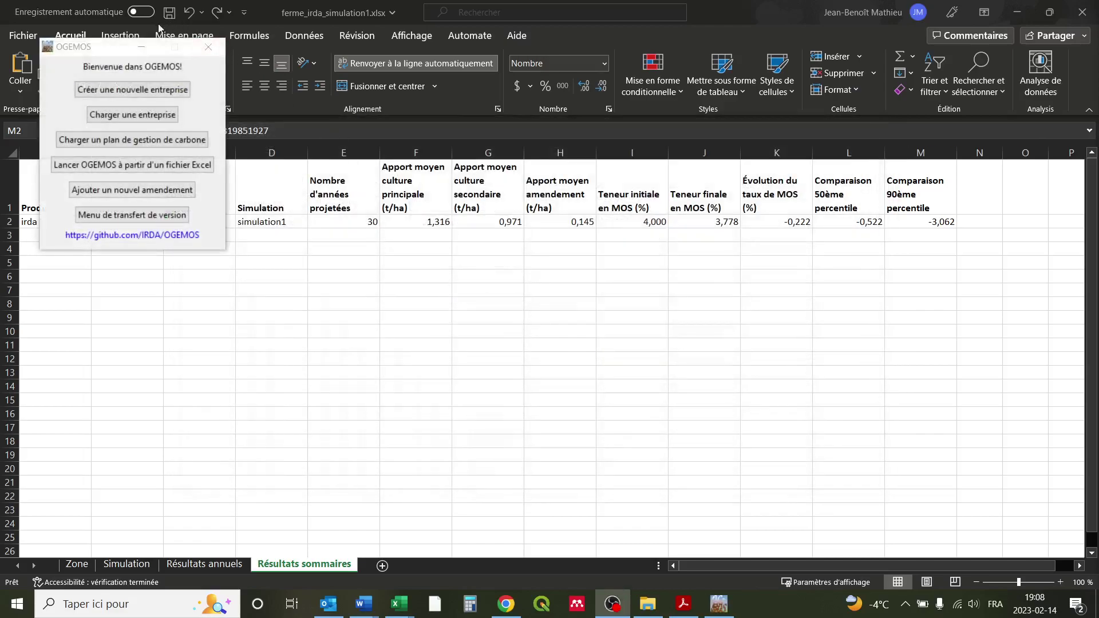
Step: Launch OGEMOS from the Excel file "Exemple de jeu de données_MSB.xlsx" in the ogemos folder's Fichiers d'entrées Excel subfolder
{"action": "left_click_drag", "start_coordinate": [115, 46], "coordinate": [458, 103]}
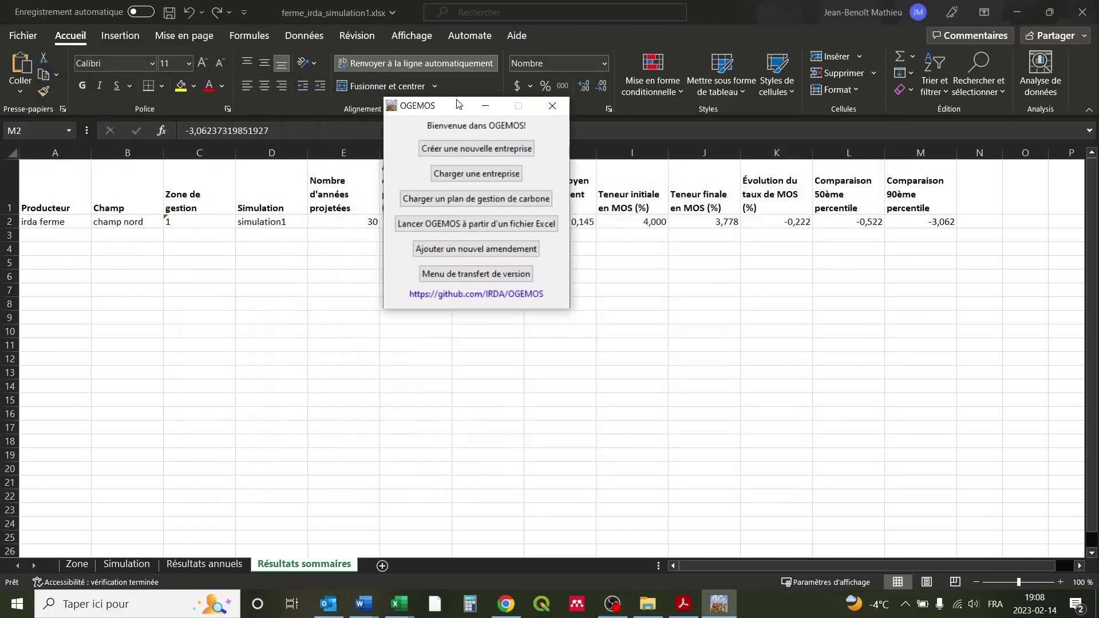
{"action": "left_click", "coordinate": [510, 227]}
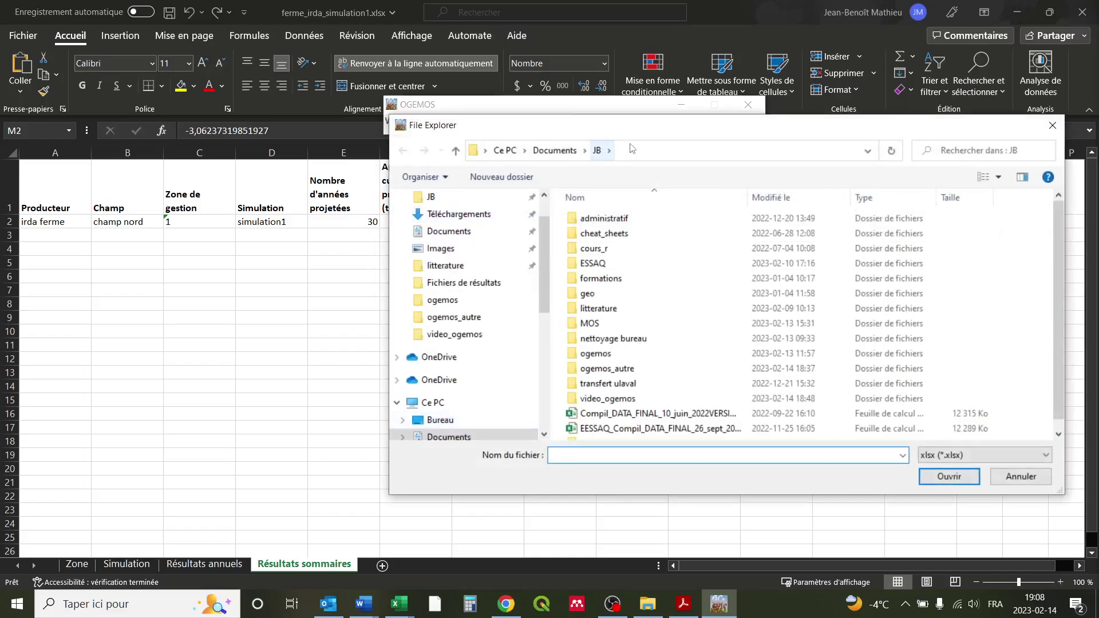
{"action": "left_click_drag", "start_coordinate": [662, 84], "coordinate": [531, 94]}
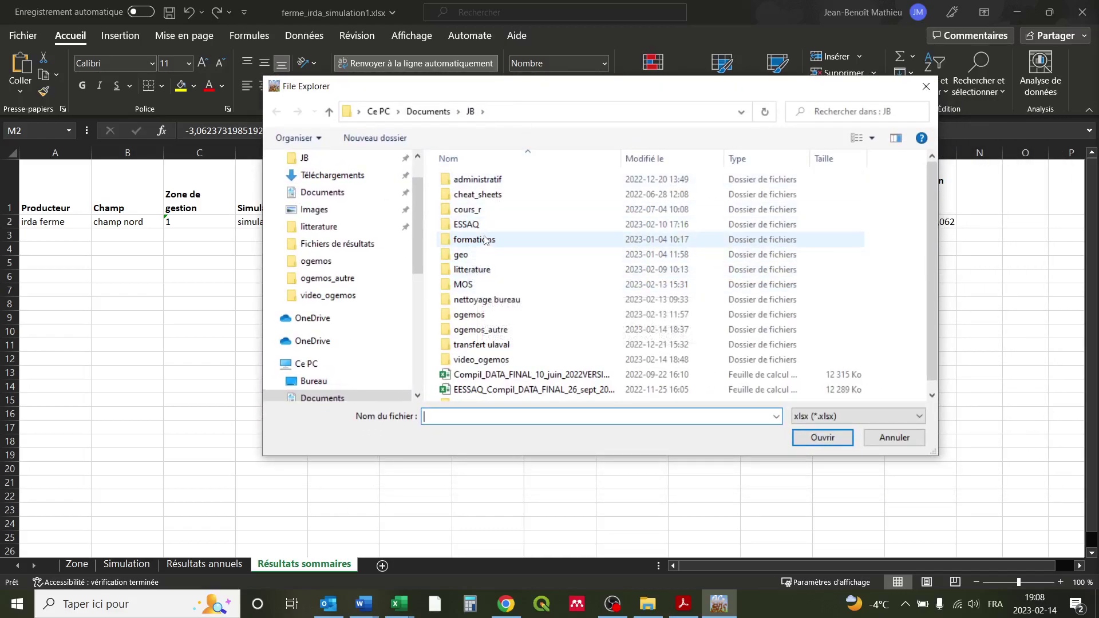
{"action": "double_click", "coordinate": [478, 313]}
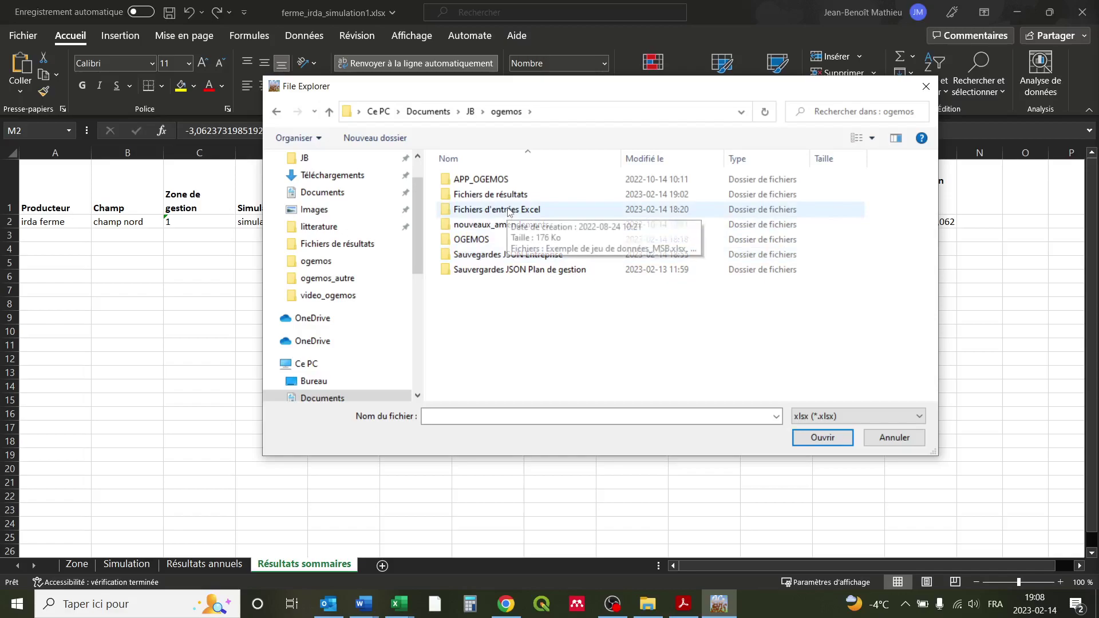
{"action": "double_click", "coordinate": [506, 209]}
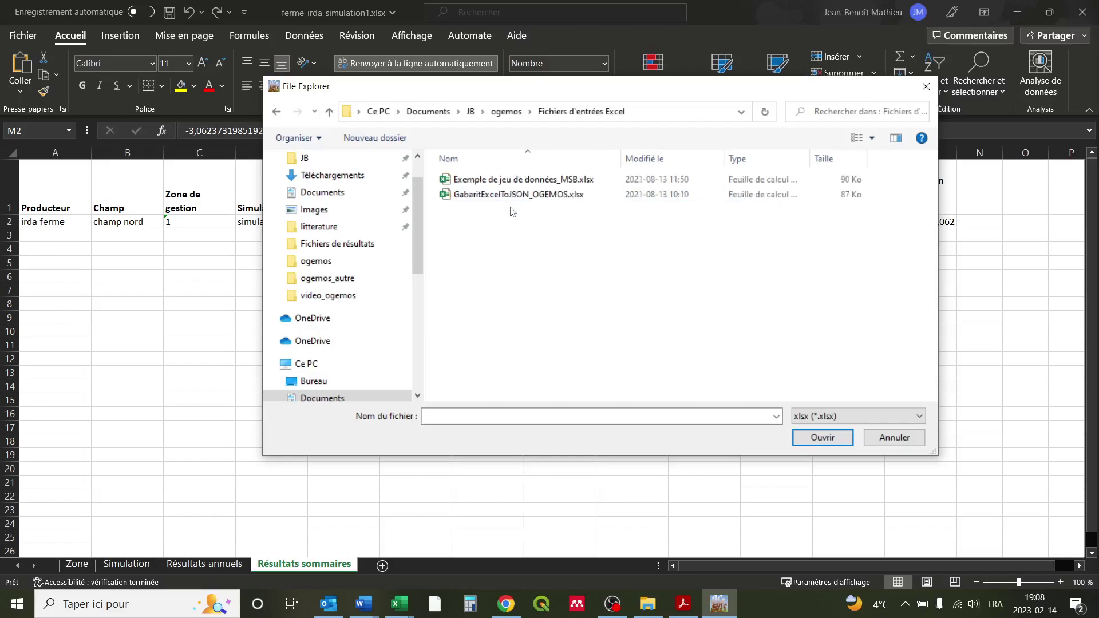
{"action": "double_click", "coordinate": [508, 180]}
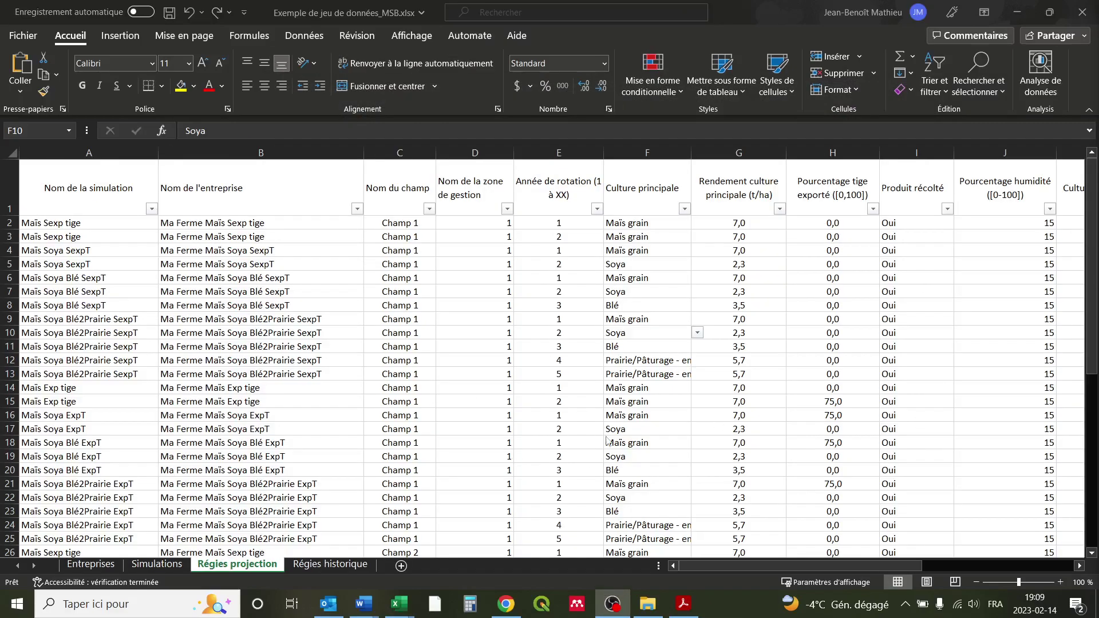
Step: Examine the input layout of the Régies projection, Régies historique, Simulations and Entreprises sheets in the example workbook in Excel
{"action": "left_click", "coordinate": [726, 563]}
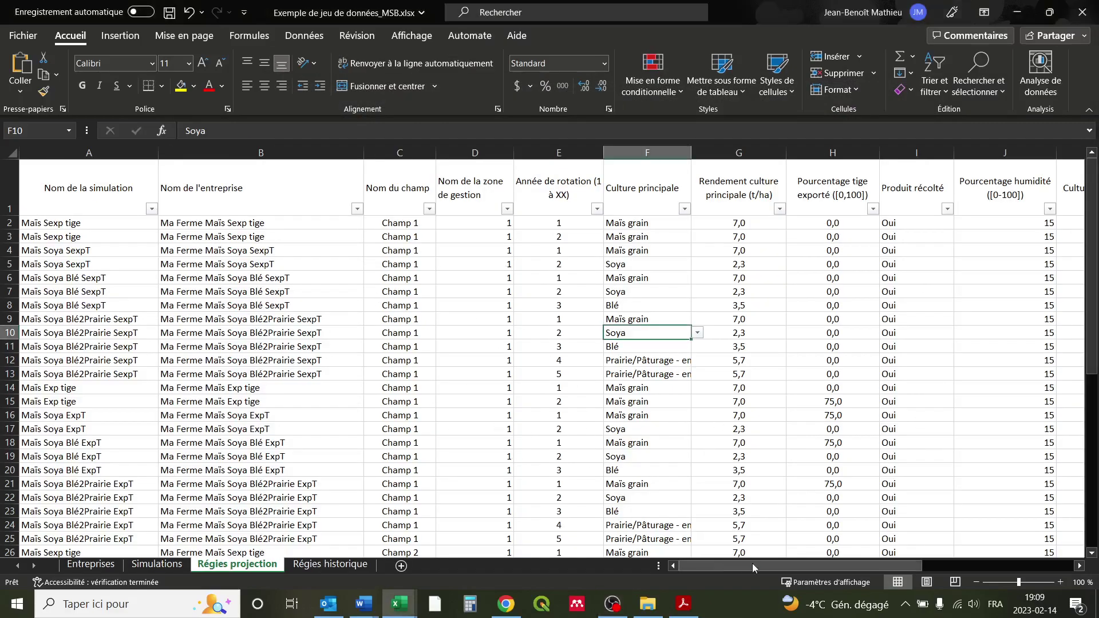
{"action": "left_click_drag", "start_coordinate": [793, 566], "coordinate": [488, 583]}
{"action": "left_click", "coordinate": [325, 565]}
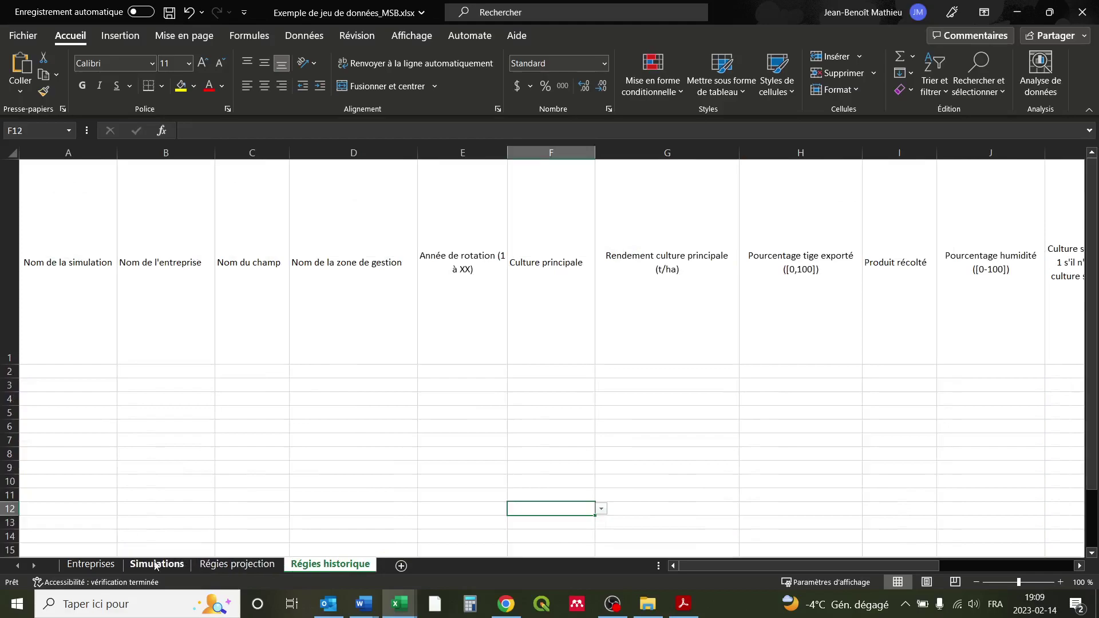
{"action": "left_click", "coordinate": [127, 566]}
{"action": "left_click", "coordinate": [89, 564]}
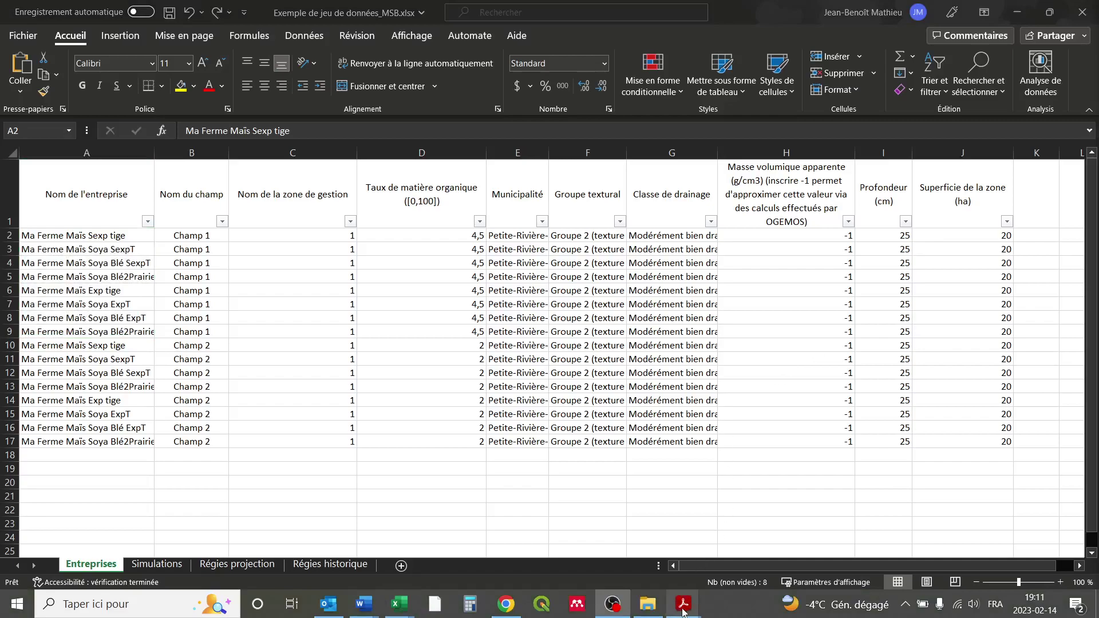
Step: Switch to the OGeMOS presentation PDF in Acrobat Reader to show the slide with the GitHub link
{"action": "mouse_move", "coordinate": [684, 613]}
{"action": "left_click", "coordinate": [723, 541]}
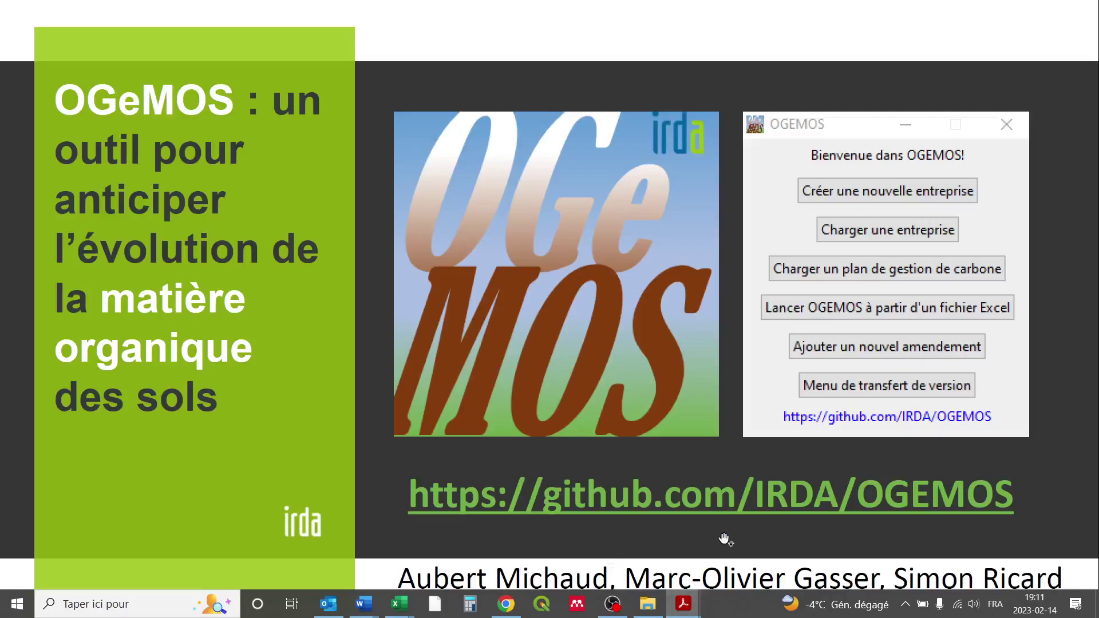